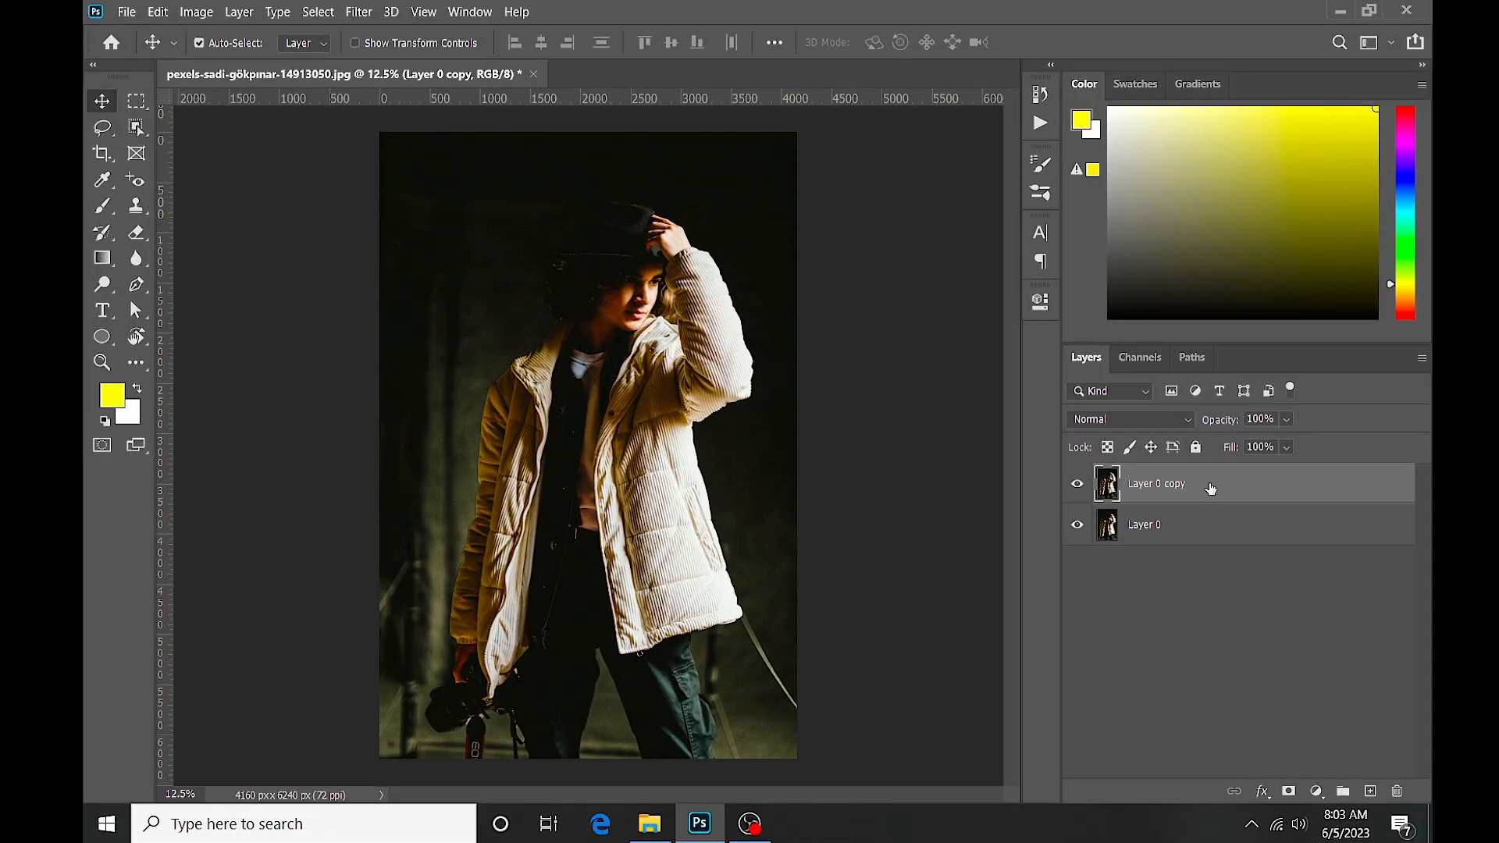
Step: Select the whole man in the photo on Layer 0 copy with the Object Selection tool
click(136, 127)
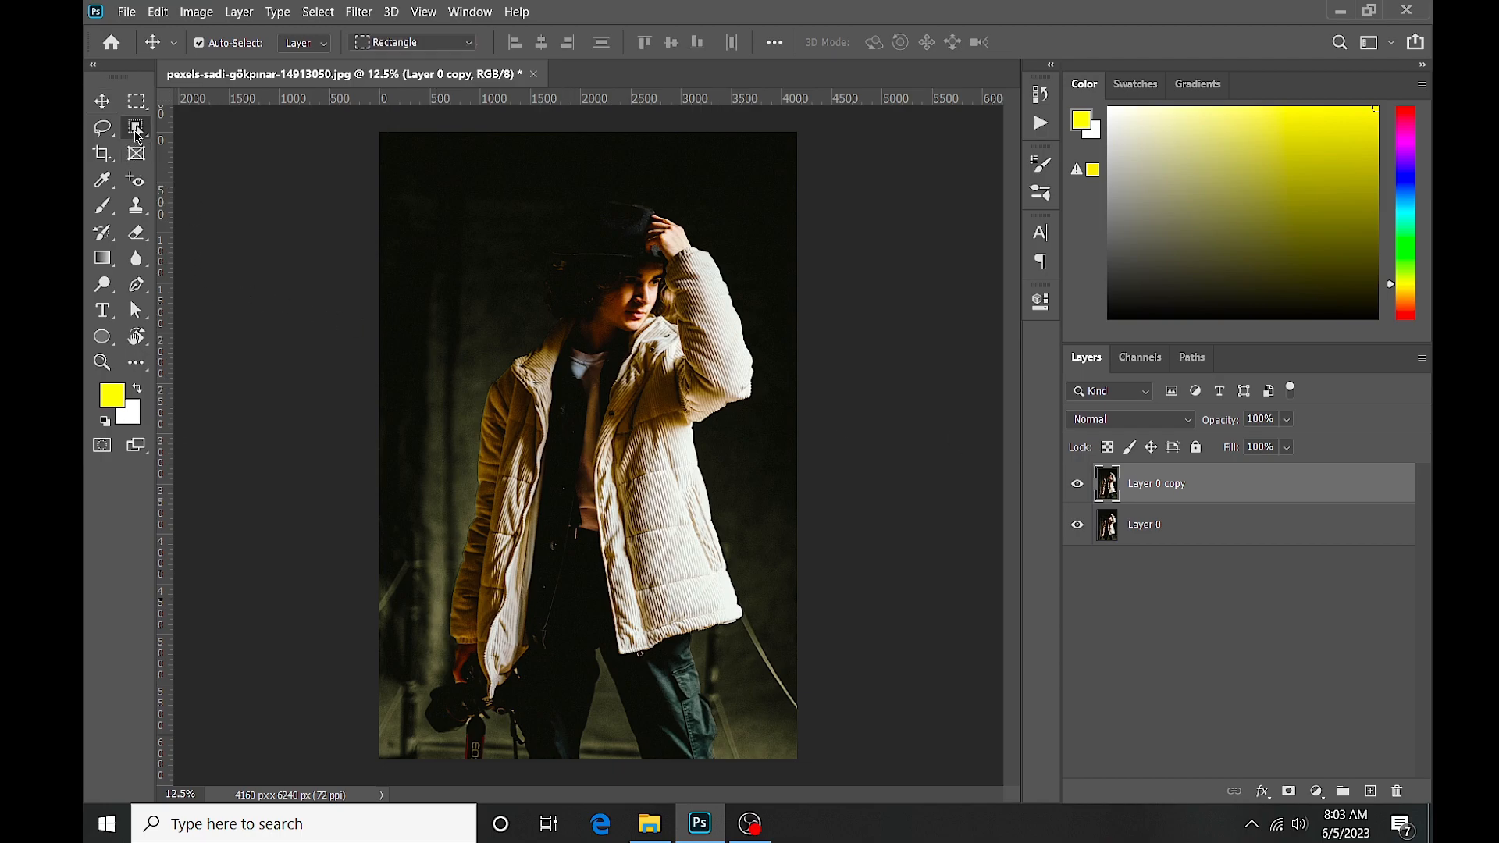
click(195, 129)
mouse_move(463, 207)
mouse_down()
mouse_move(609, 308)
mouse_move(683, 579)
mouse_move(762, 765)
mouse_up()
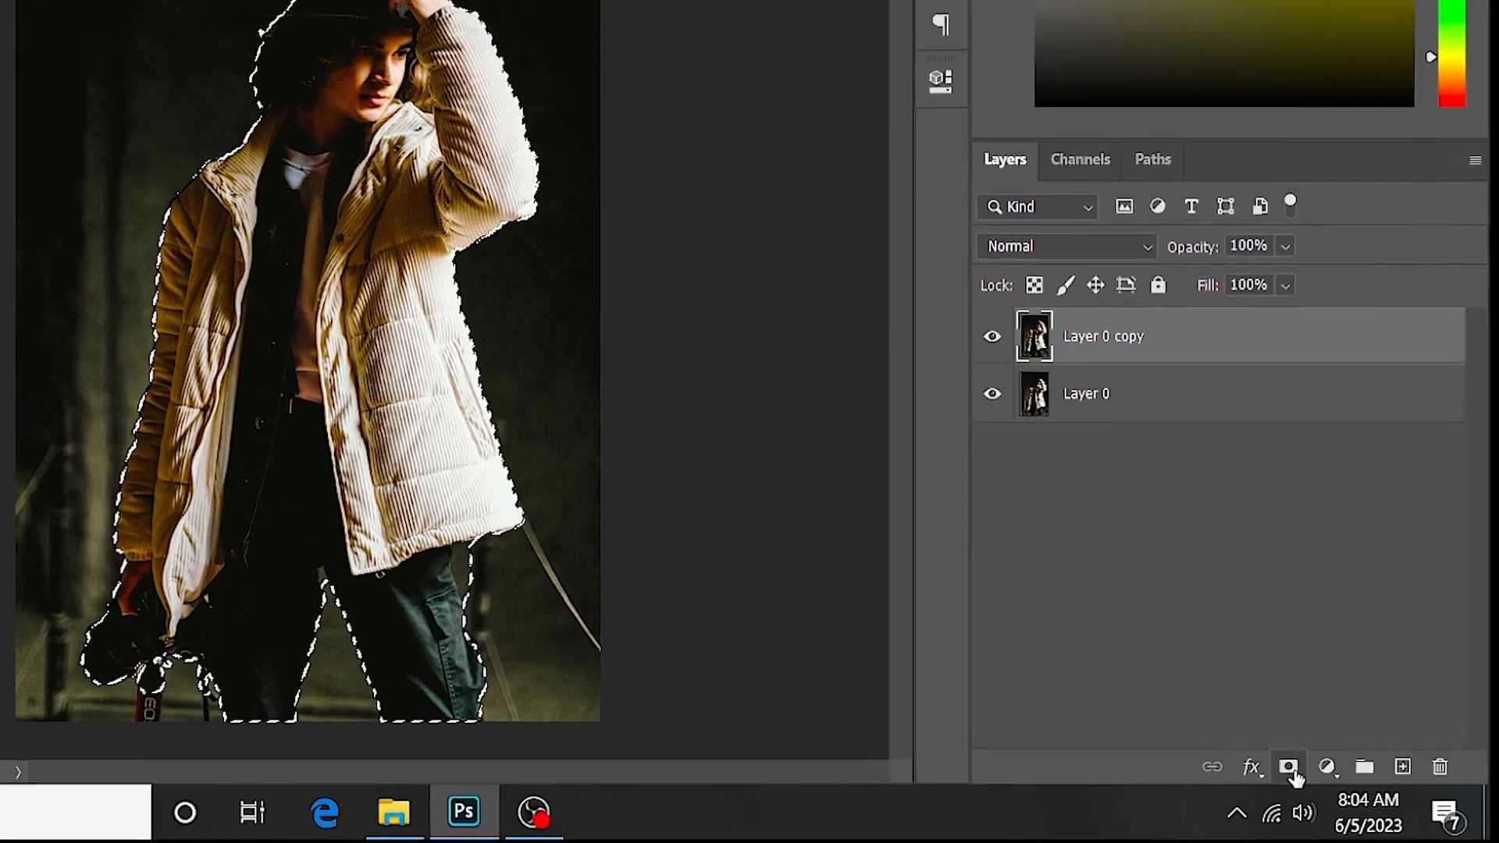
Step: Add a layer mask to Layer 0 copy from the selection and hide Layer 0
click(1290, 779)
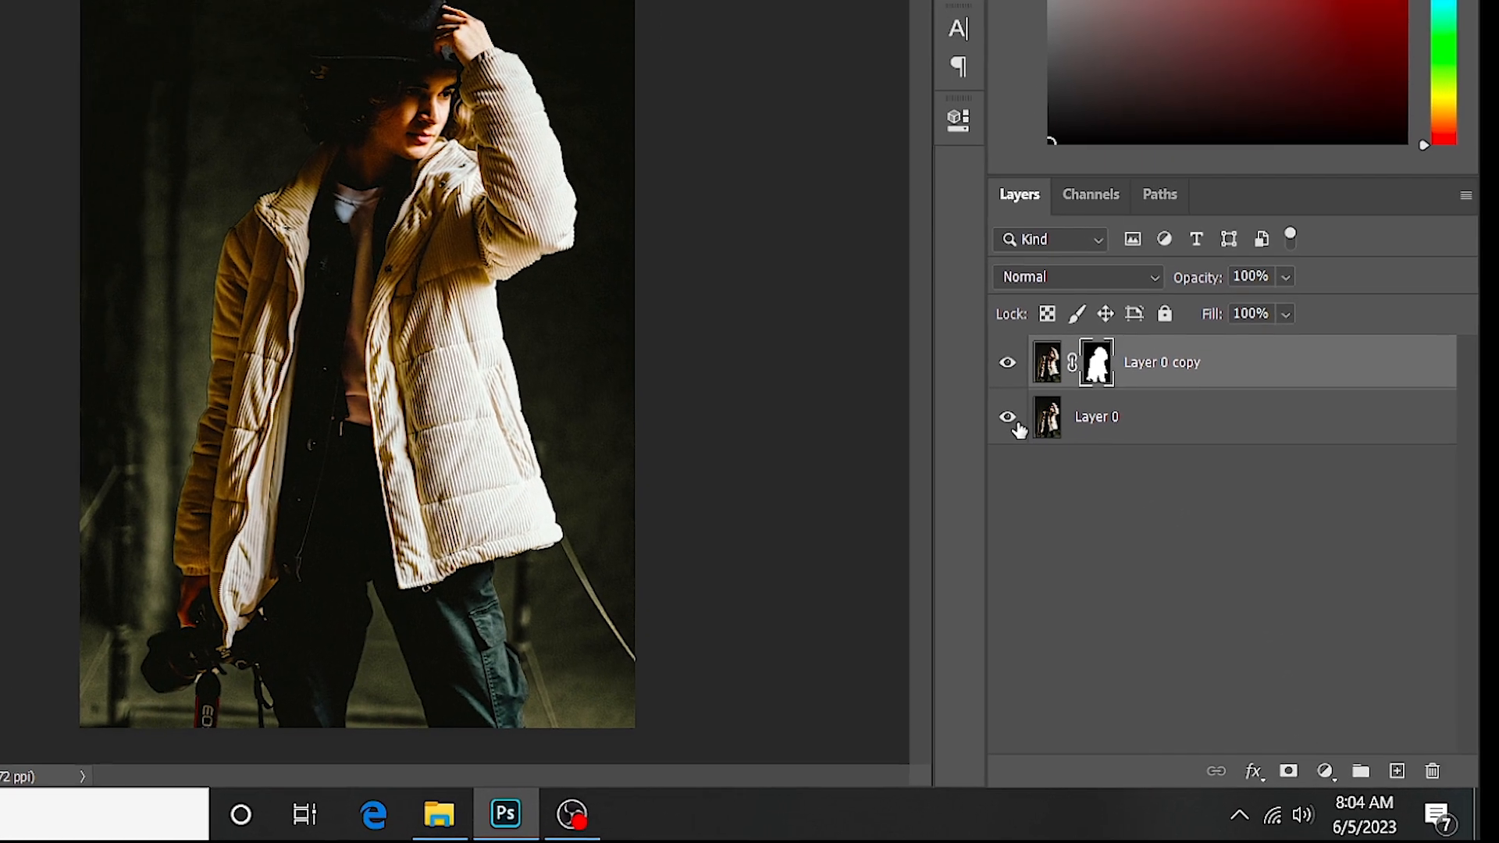
click(1030, 452)
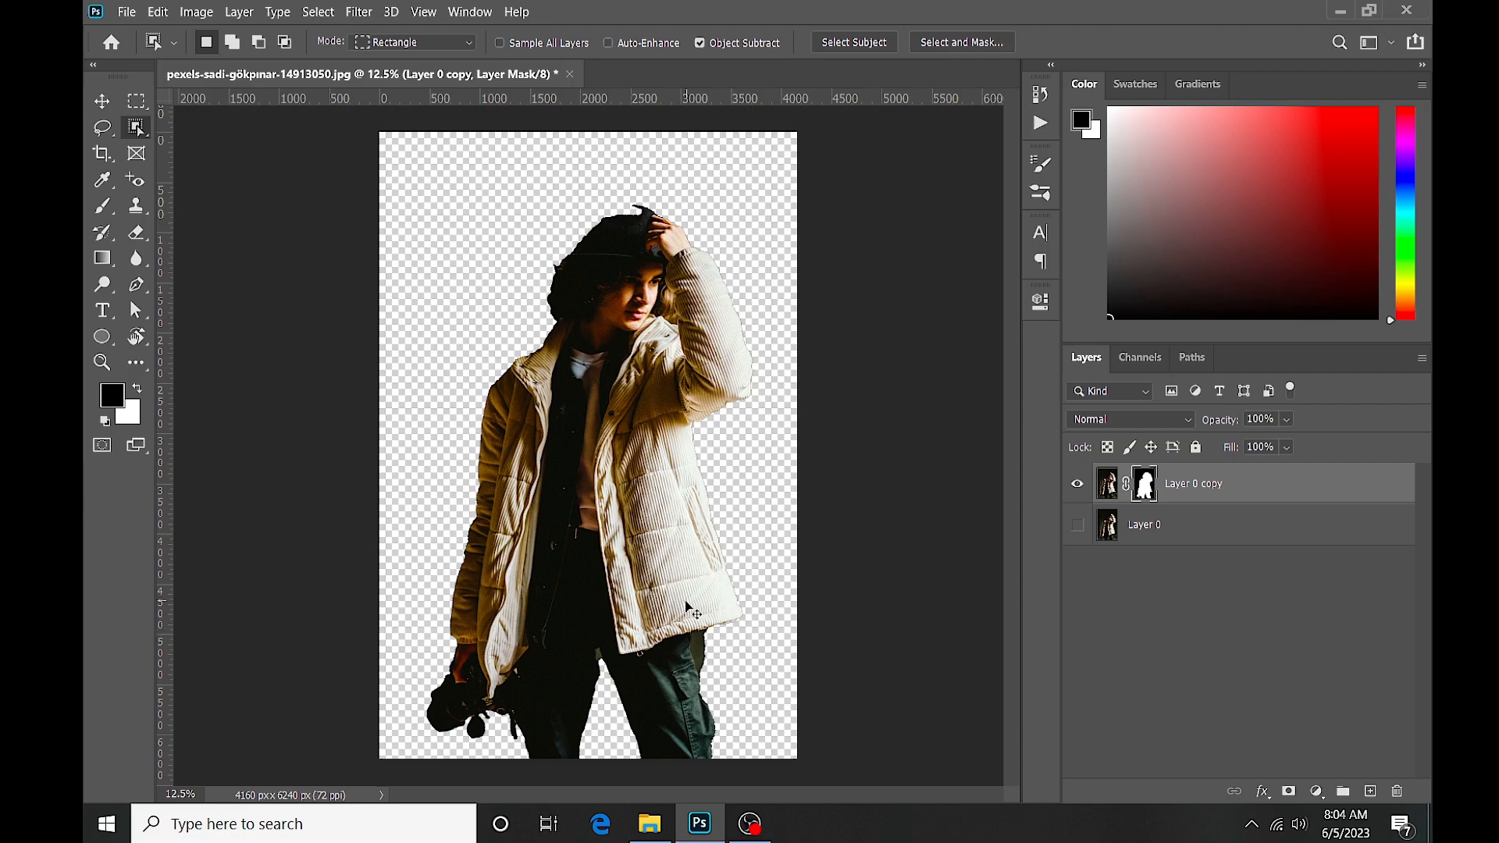
Step: Paint black on the layer mask to remove the leftover background at the top of the gap between the legs
scroll(689, 608, up, 3)
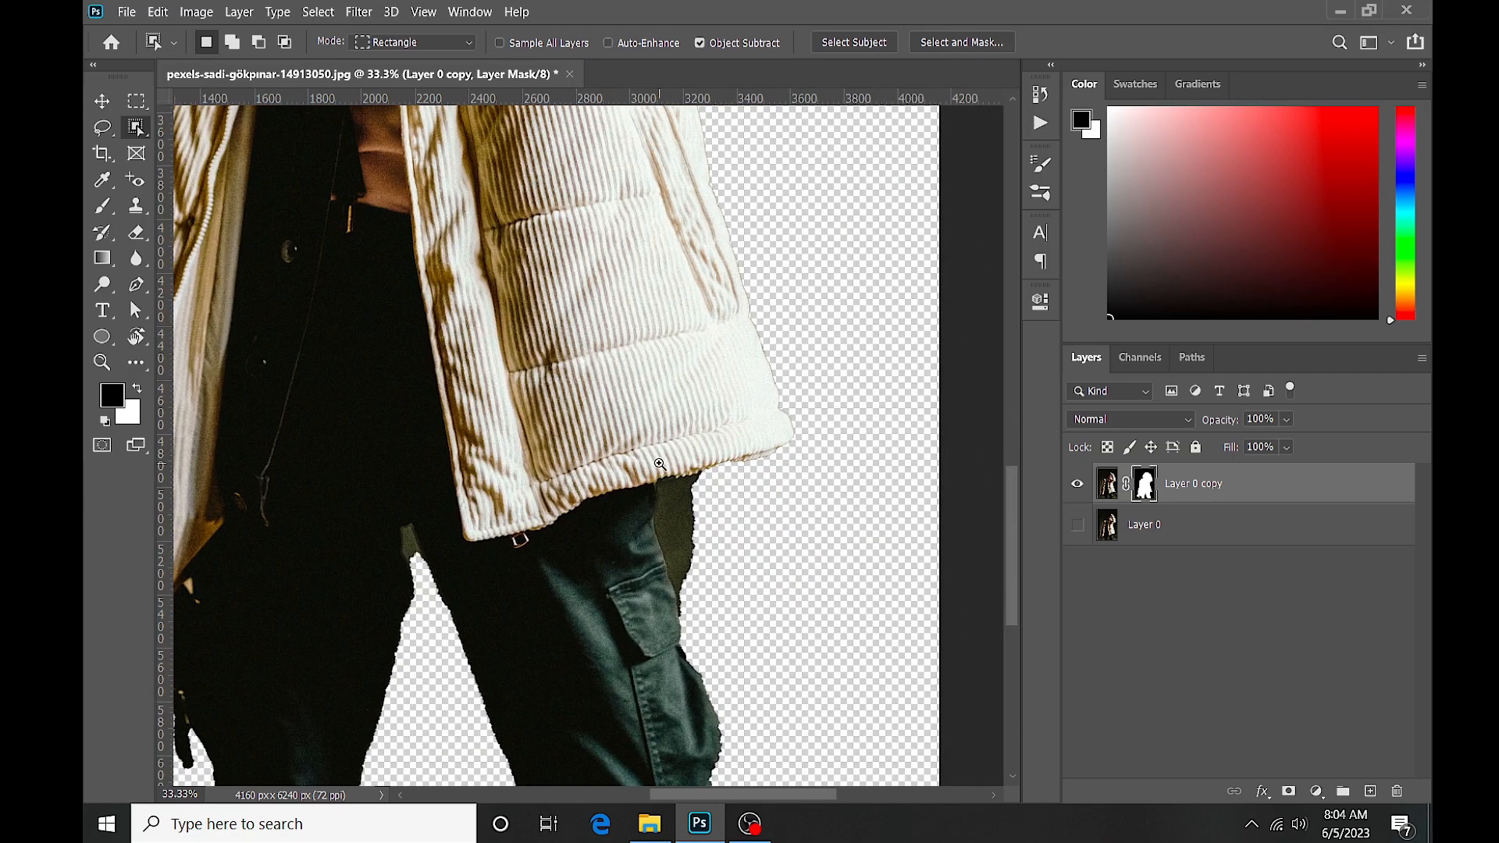
scroll(660, 464, up, 3)
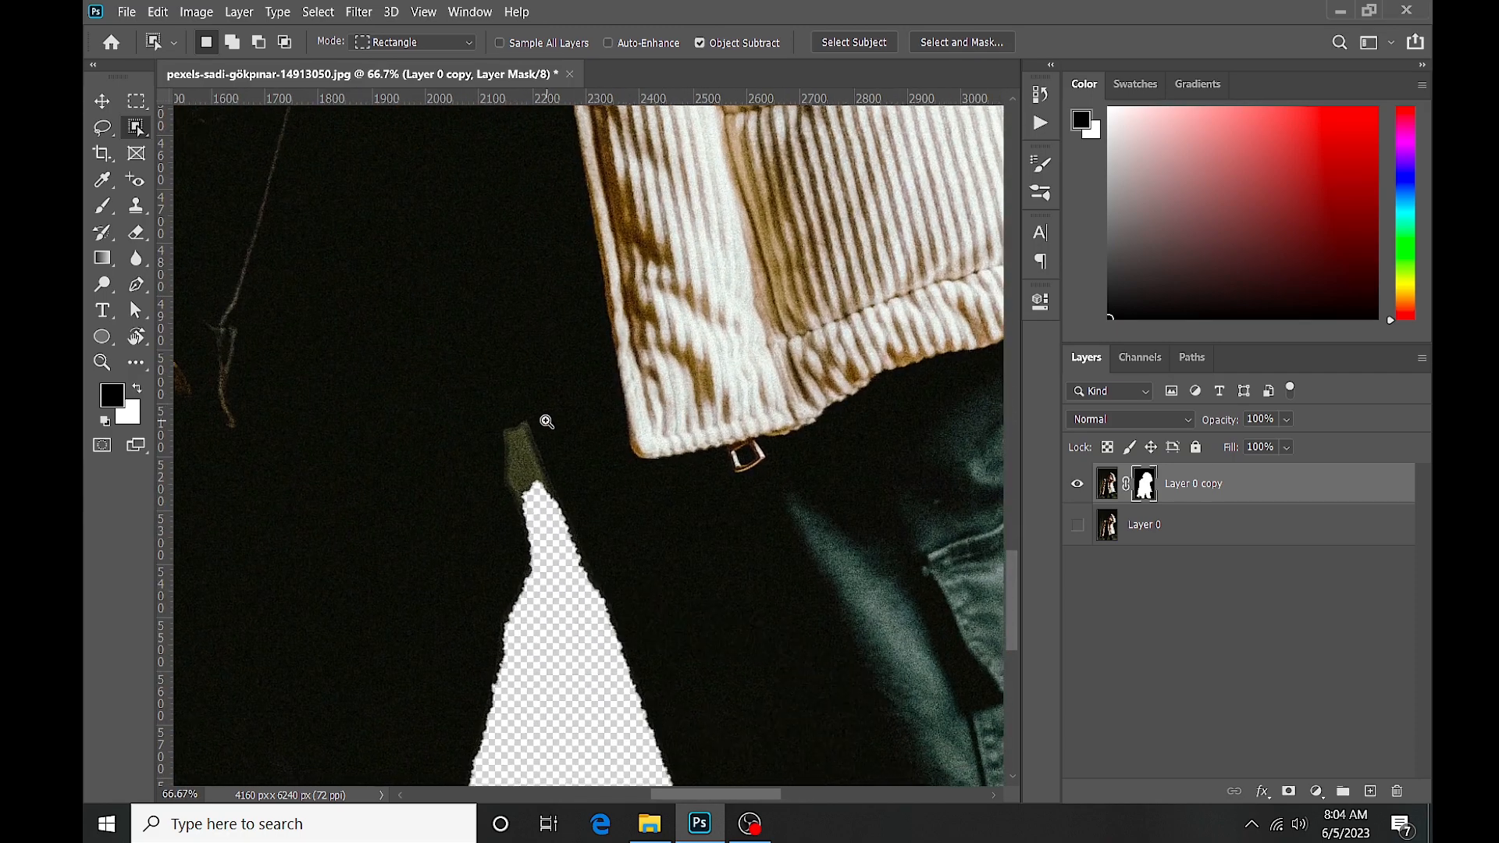
scroll(546, 422, up, 2)
key(b)
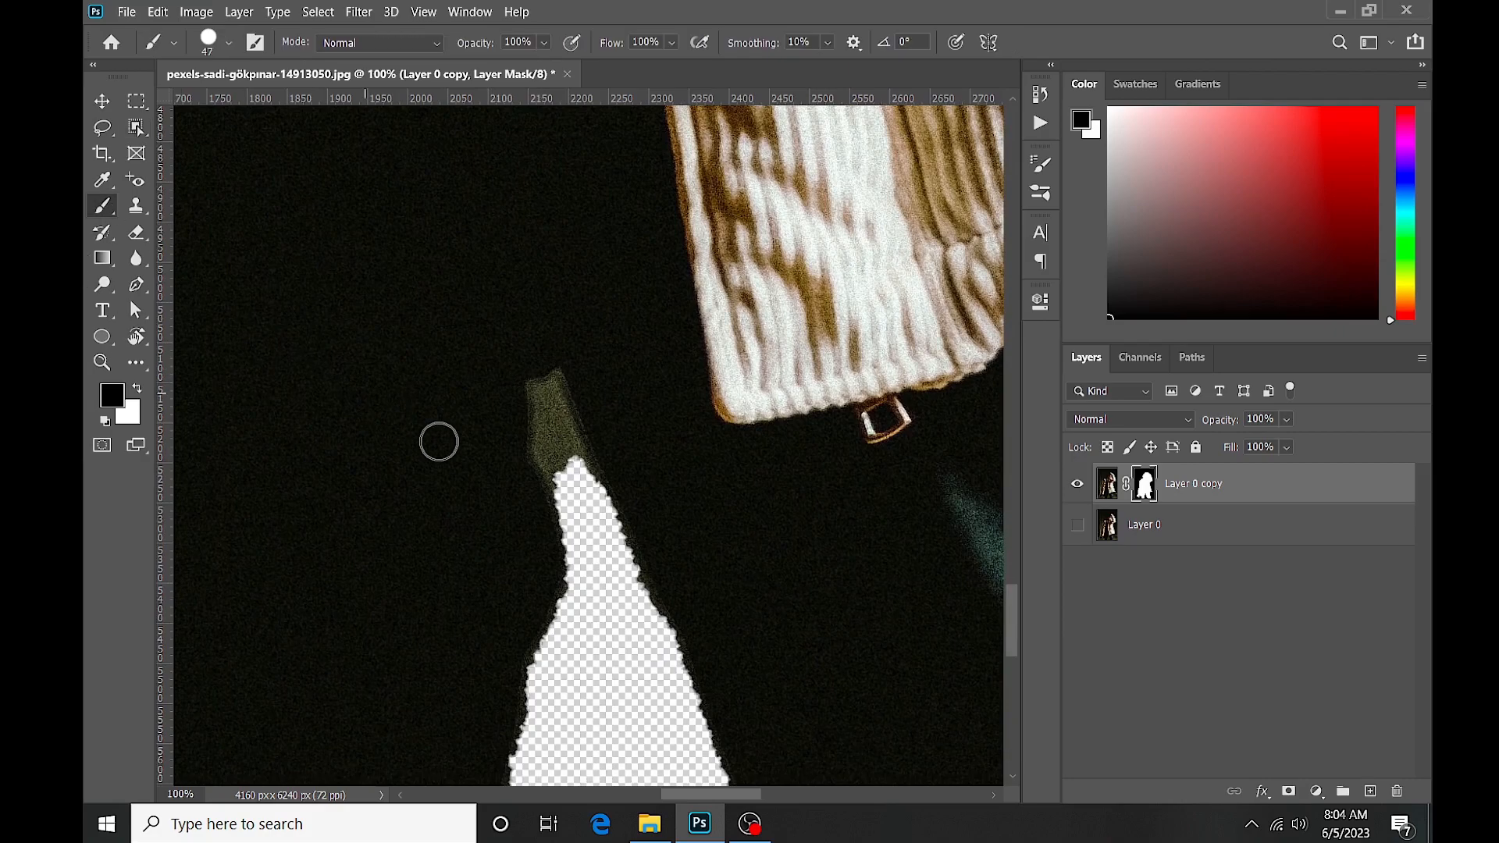
drag(547, 400, 562, 460)
mouse_move(550, 399)
mouse_down()
mouse_move(551, 384)
mouse_move(590, 488)
mouse_up()
drag(624, 576, 668, 676)
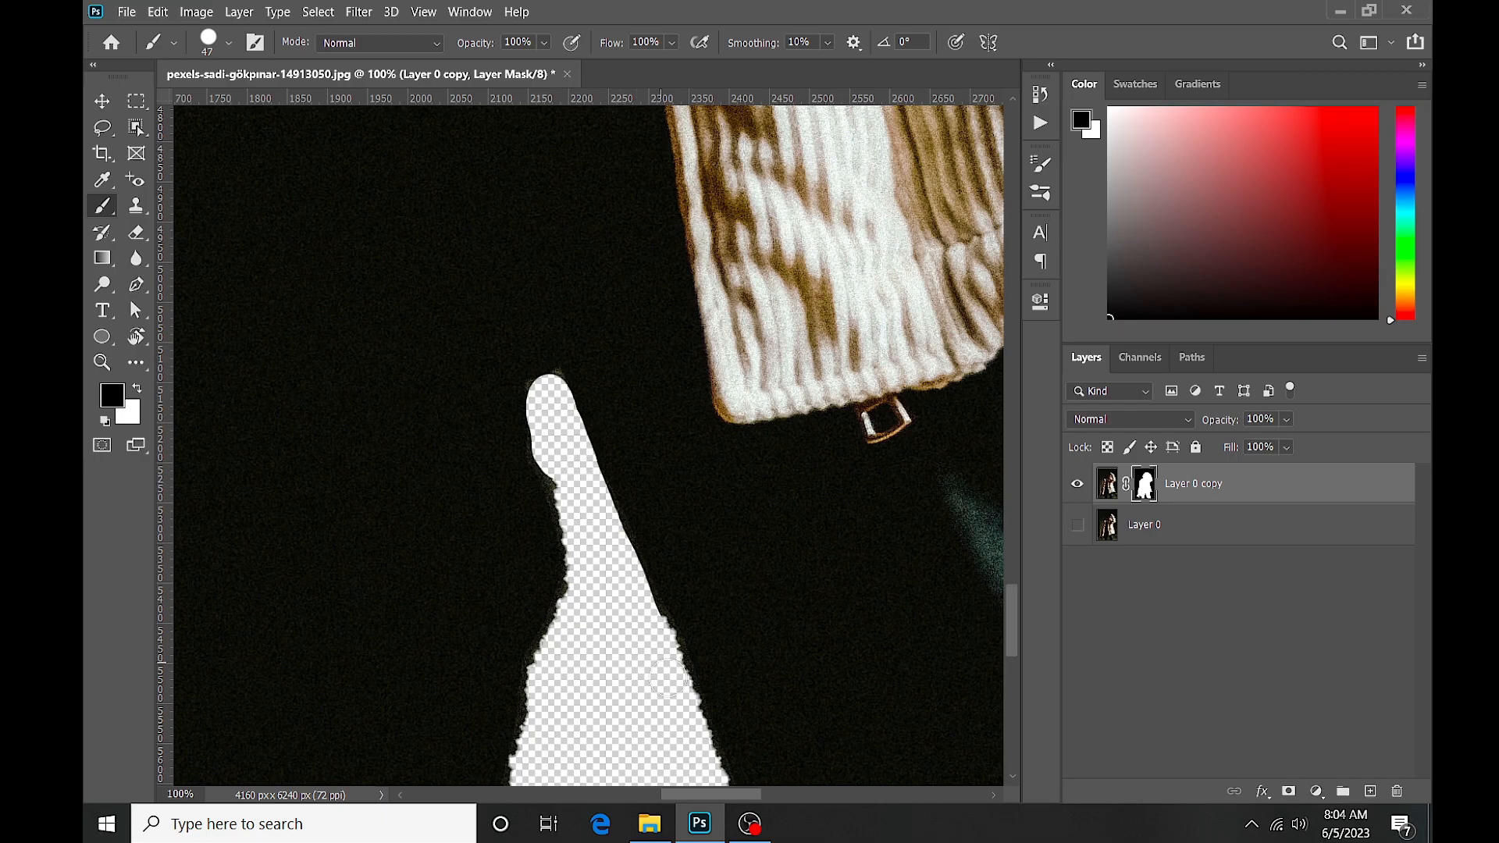
Step: Mask out the strip of background left beside the trouser leg, just under the jacket hem
scroll(606, 668, down, 6)
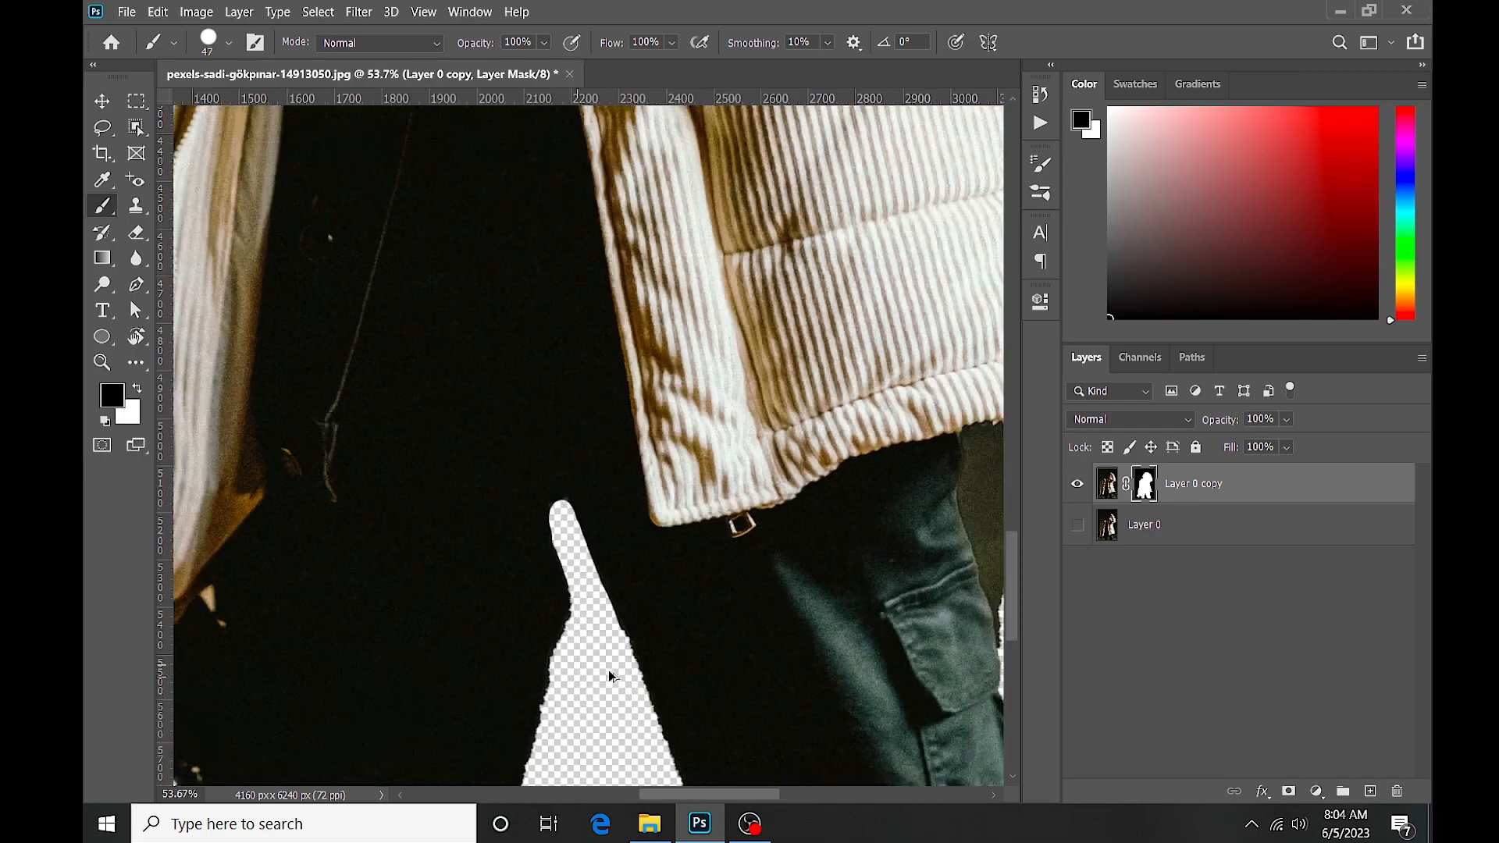
scroll(668, 594, up, 4)
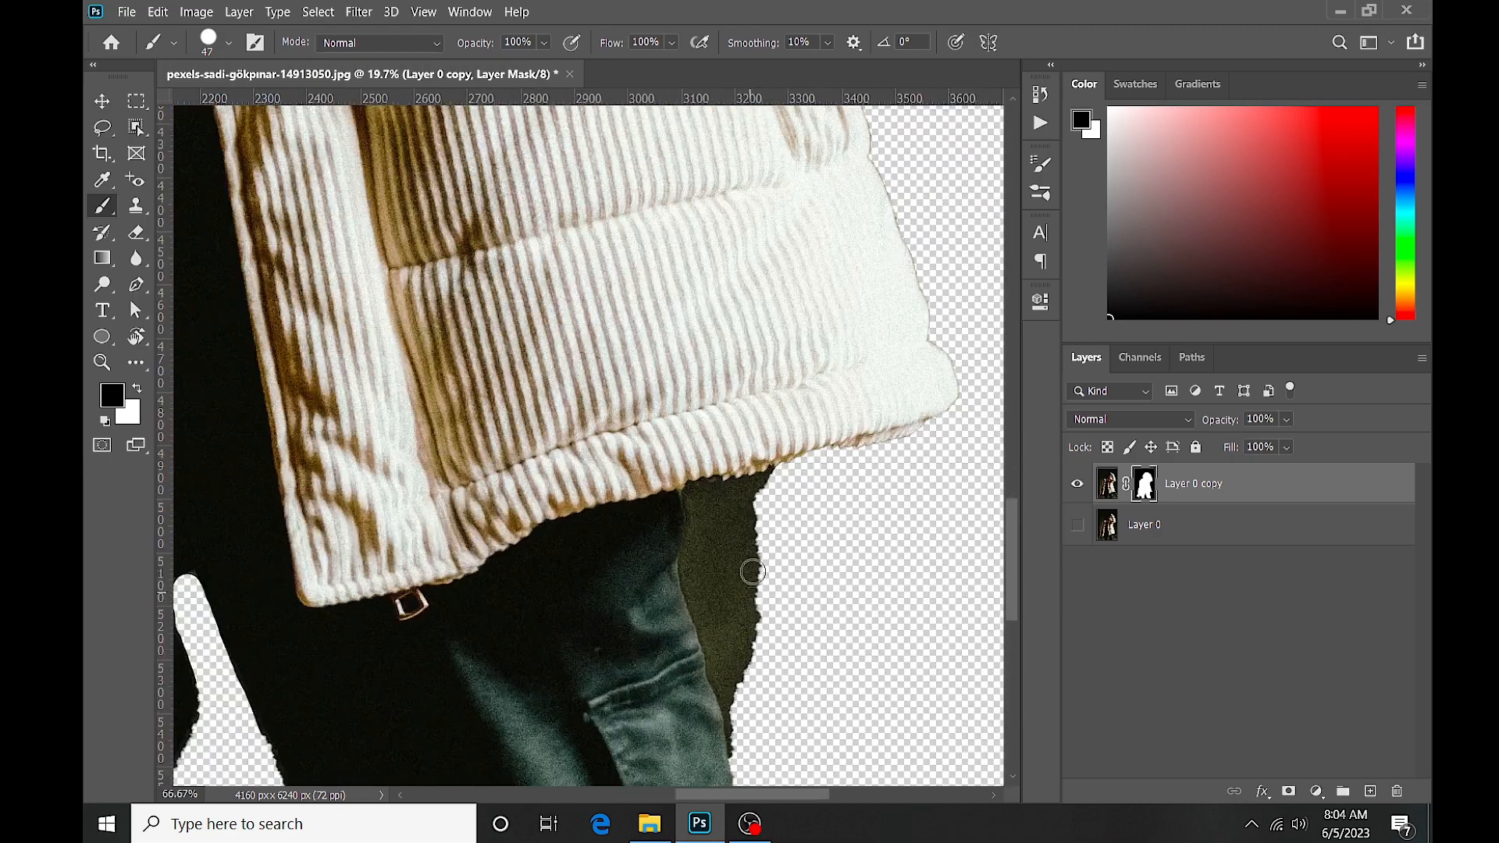
mouse_move(772, 495)
mouse_down()
mouse_move(688, 493)
mouse_move(694, 583)
mouse_move(743, 764)
mouse_move(705, 514)
mouse_move(752, 502)
mouse_move(759, 674)
mouse_move(715, 539)
mouse_move(744, 565)
mouse_move(761, 563)
mouse_move(743, 540)
mouse_move(804, 536)
mouse_up()
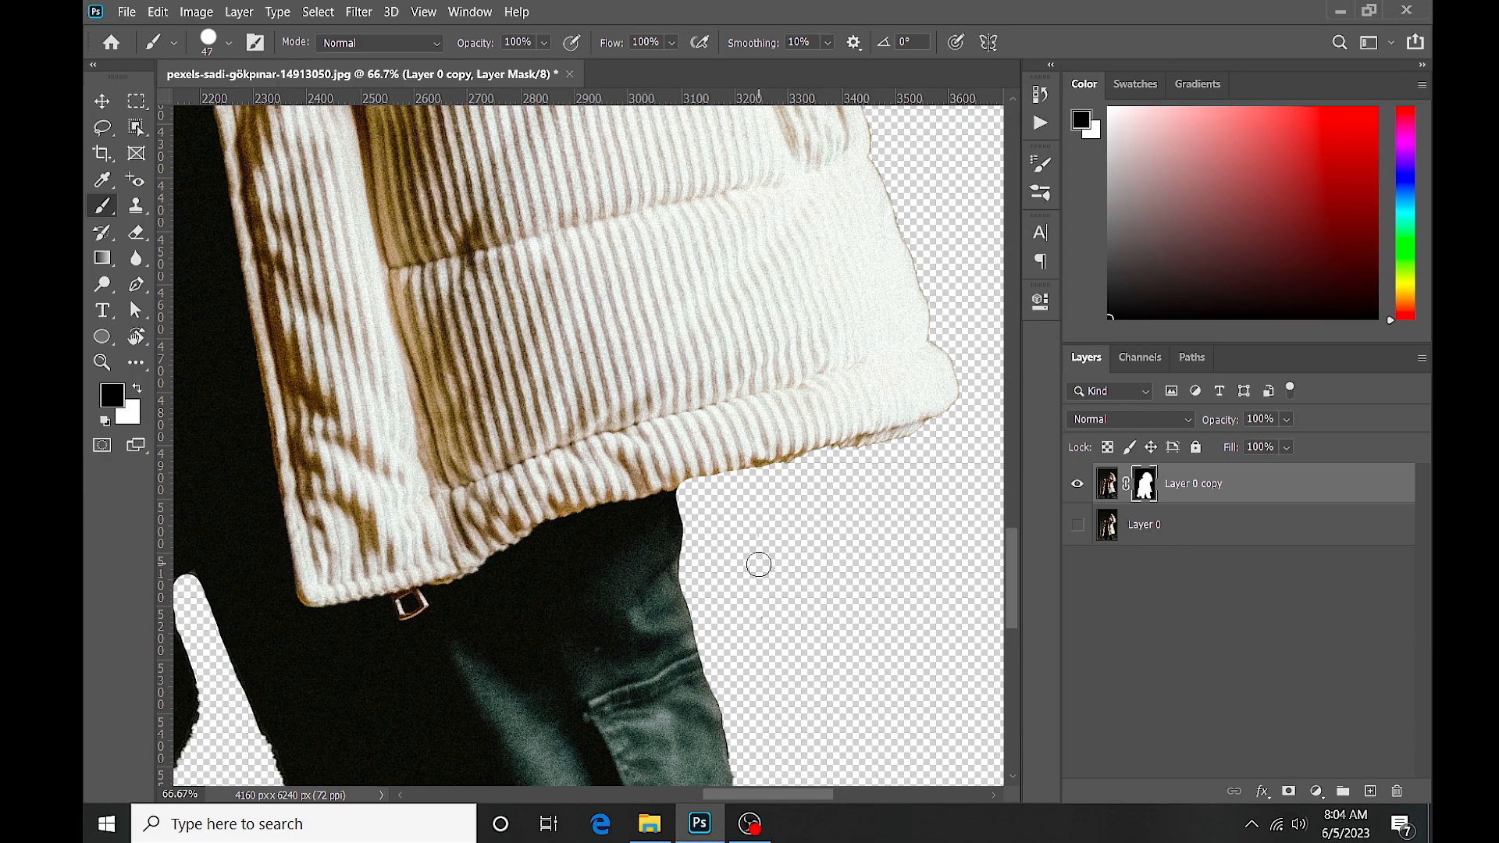
Step: Paint white on Layer 0 copy's mask to restore the missing crown of the hat, and show Layer 0 again
scroll(761, 568, down, 2)
scroll(761, 568, down, 3)
drag(702, 285, 483, 429)
scroll(477, 308, up, 3)
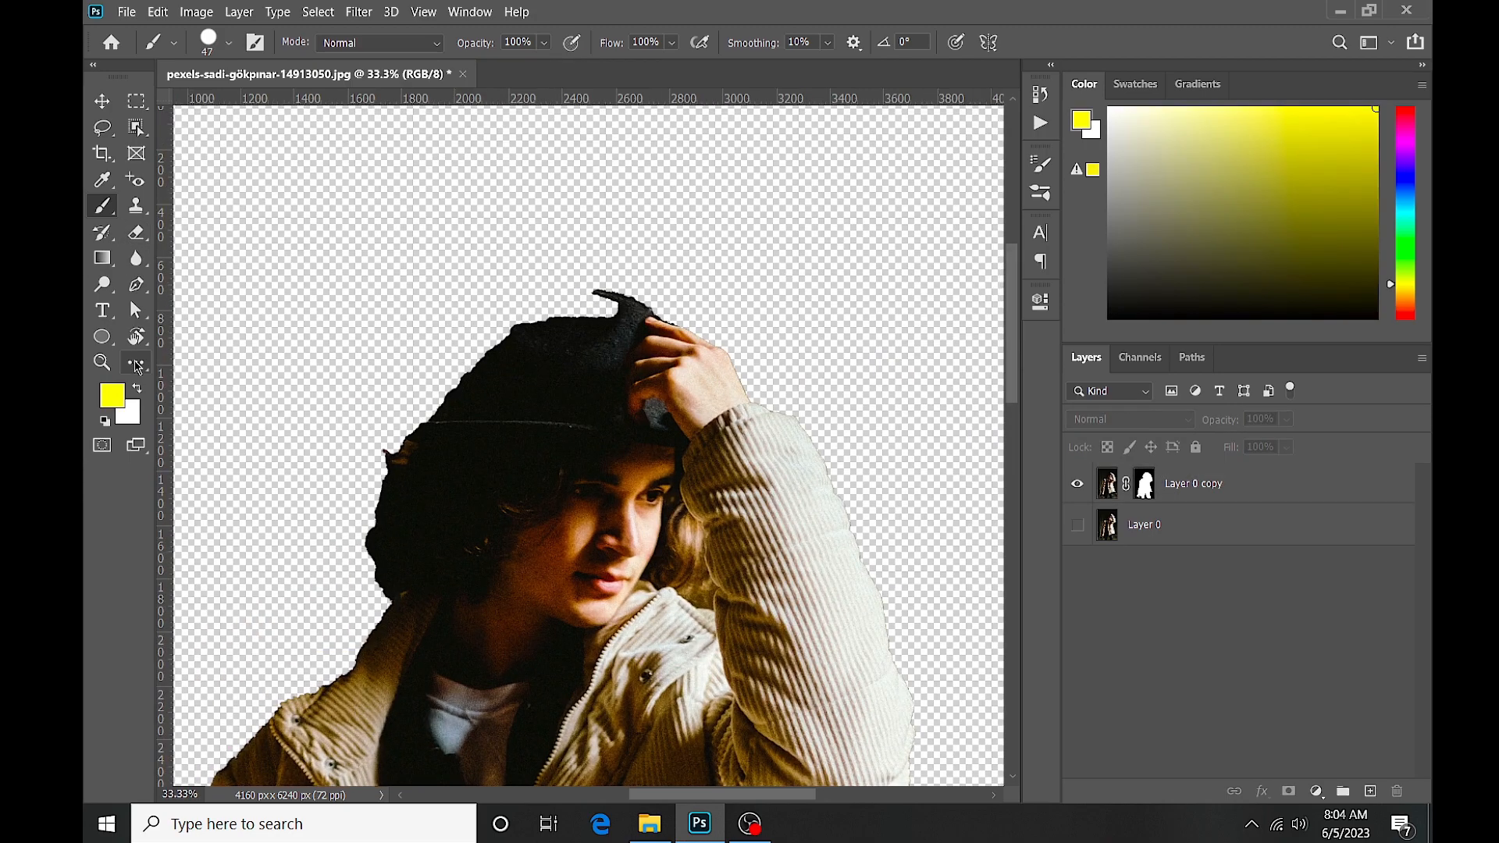
click(1145, 483)
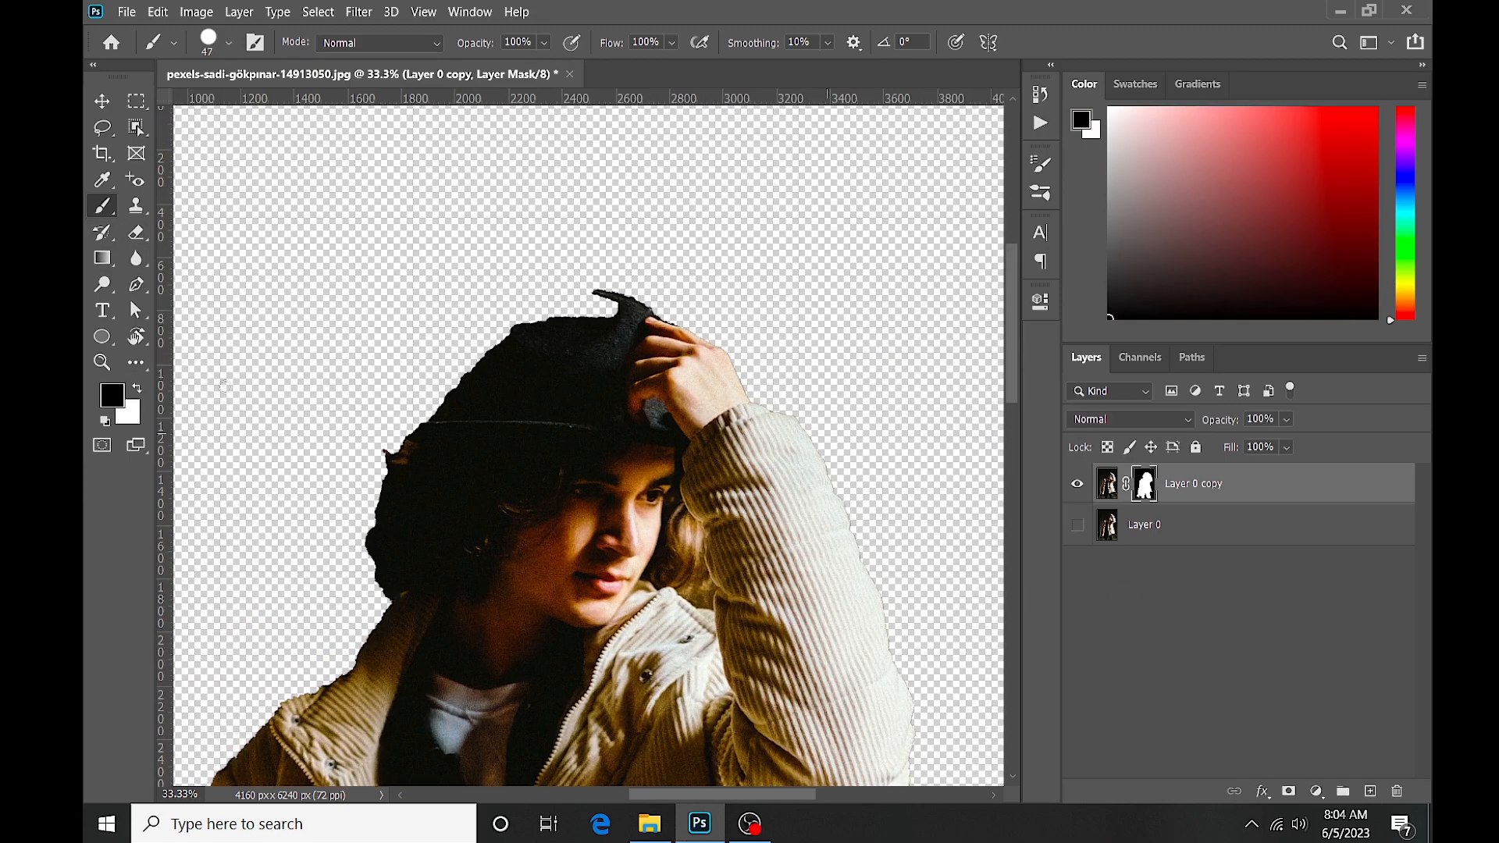
key(x)
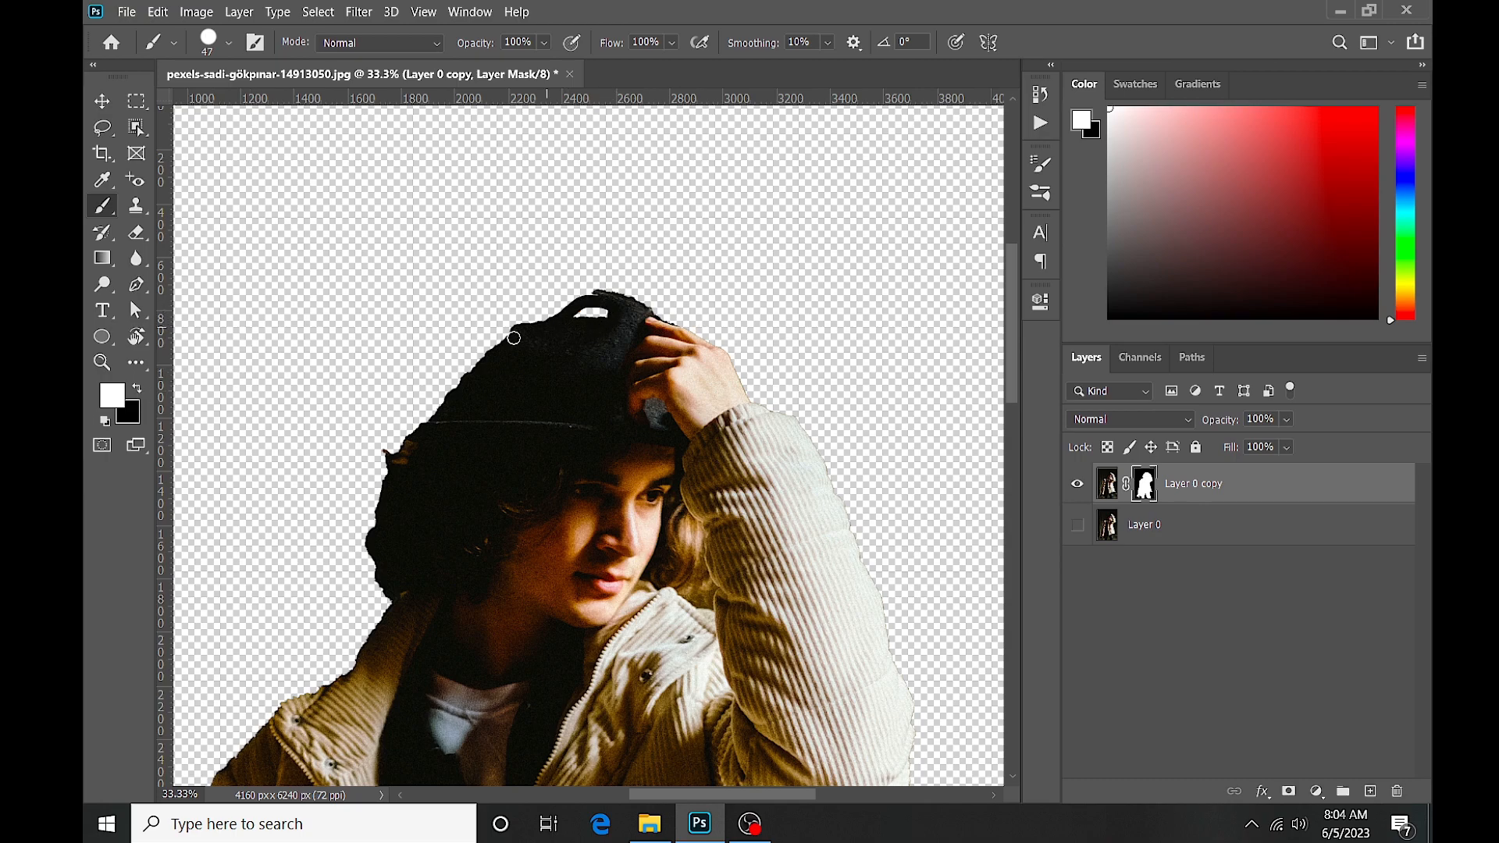
mouse_move(542, 323)
mouse_down()
mouse_move(605, 300)
mouse_move(608, 315)
mouse_move(588, 315)
mouse_up()
click(1078, 528)
scroll(562, 509, down, 6)
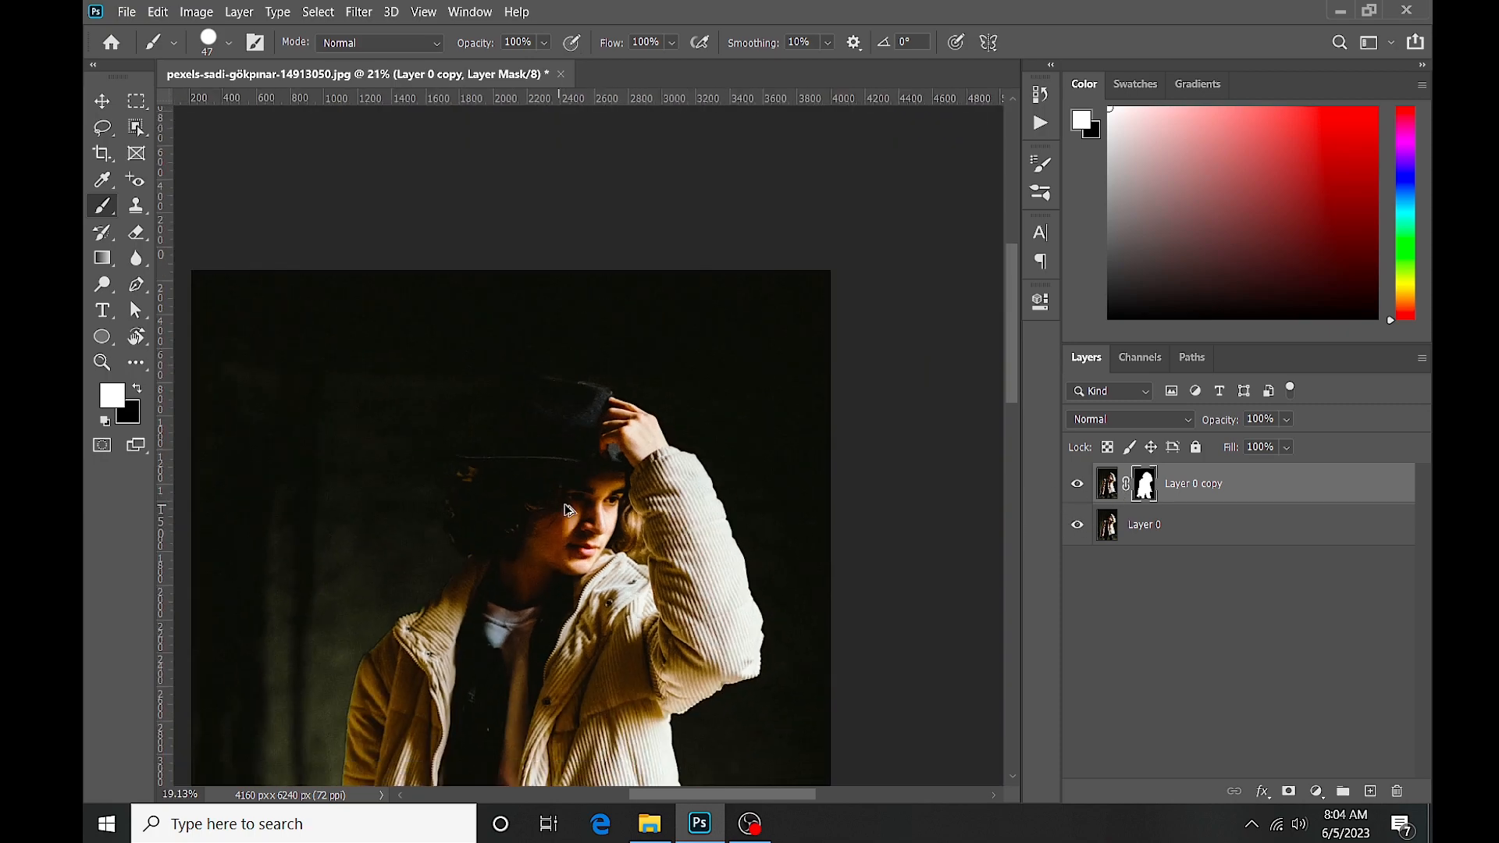
Step: Add an empty layer directly above Layer 0
click(101, 100)
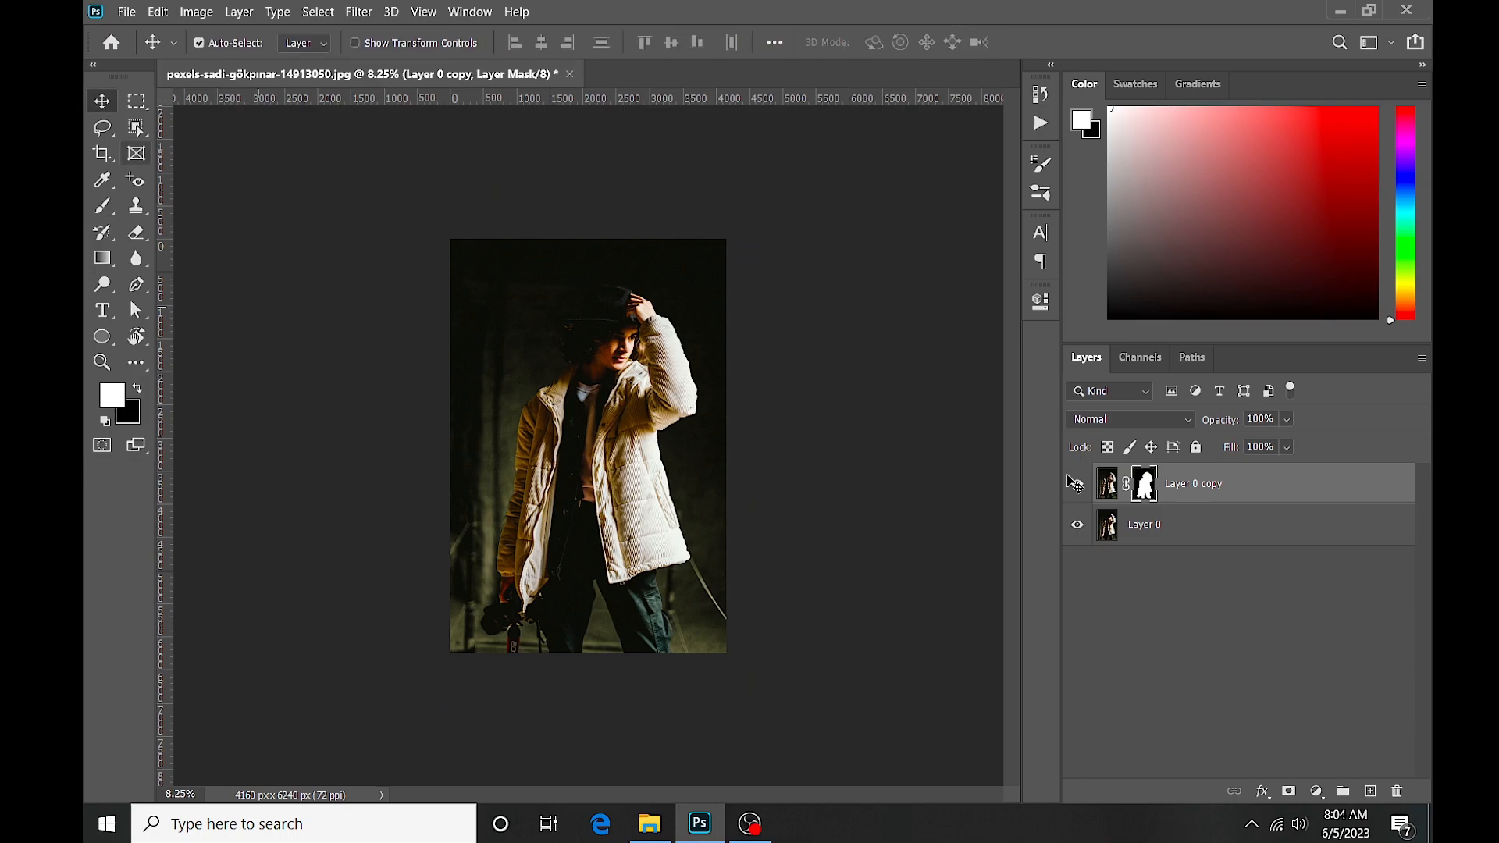
click(1272, 526)
click(1370, 791)
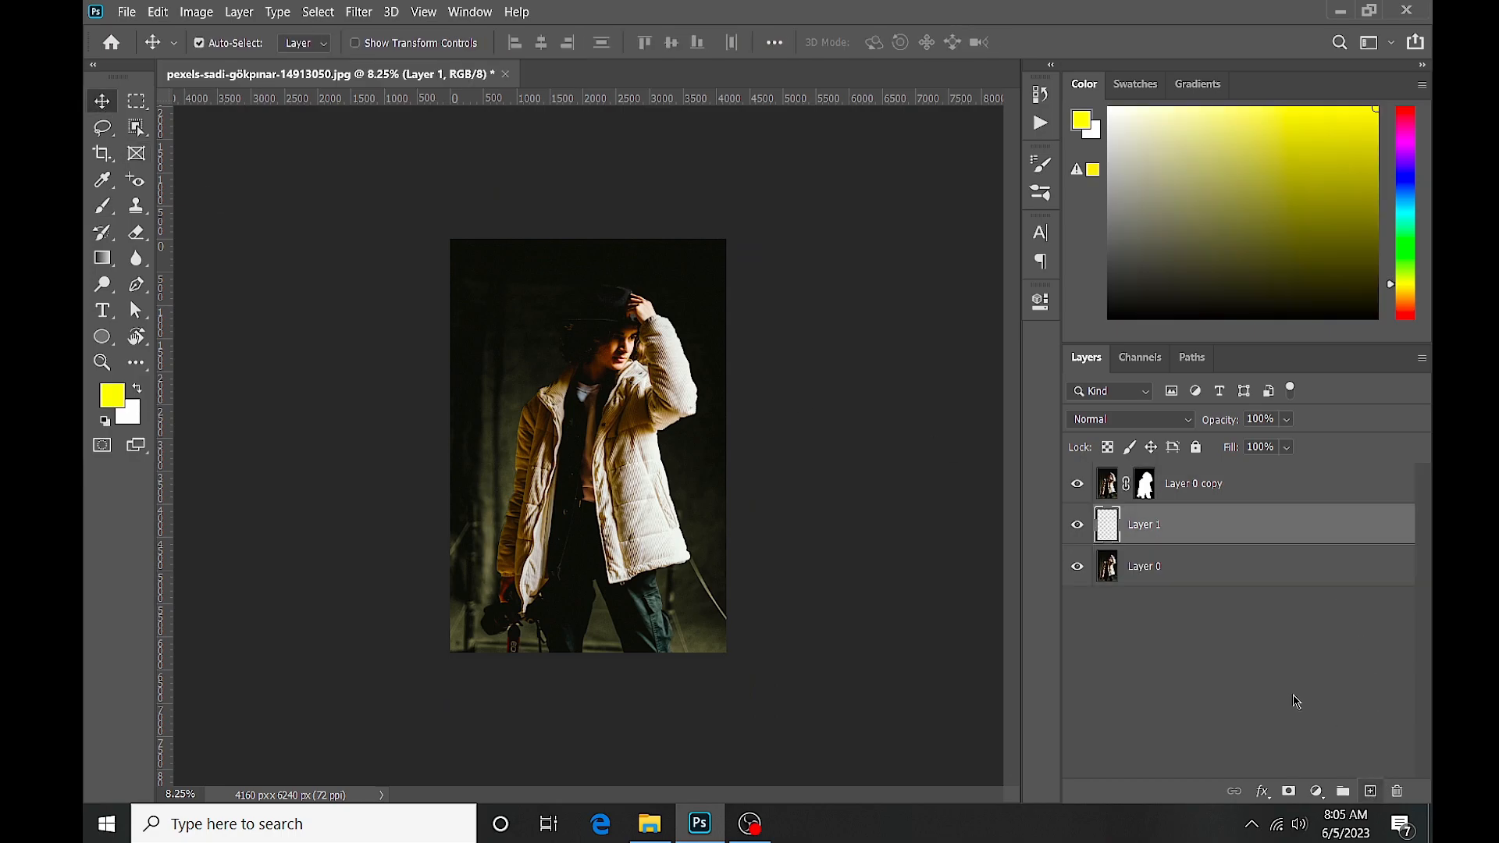
Step: Select a narrow vertical strip over the nose with the Rectangular Marquee and copy it from Layer 0 to a new layer
click(136, 103)
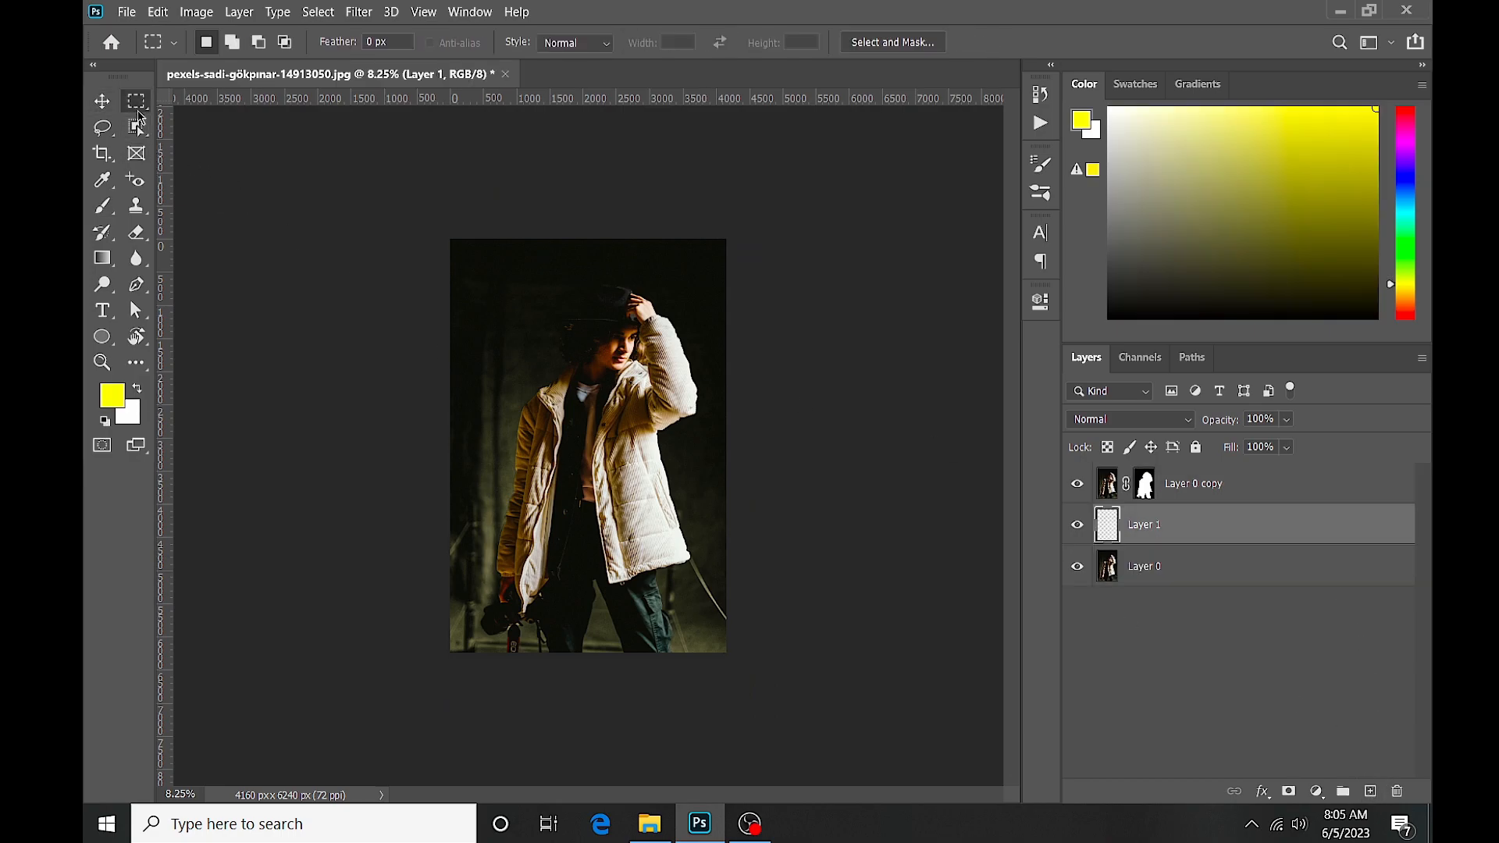
ctrl+click(639, 360)
ctrl+click(644, 361)
ctrl+click(656, 359)
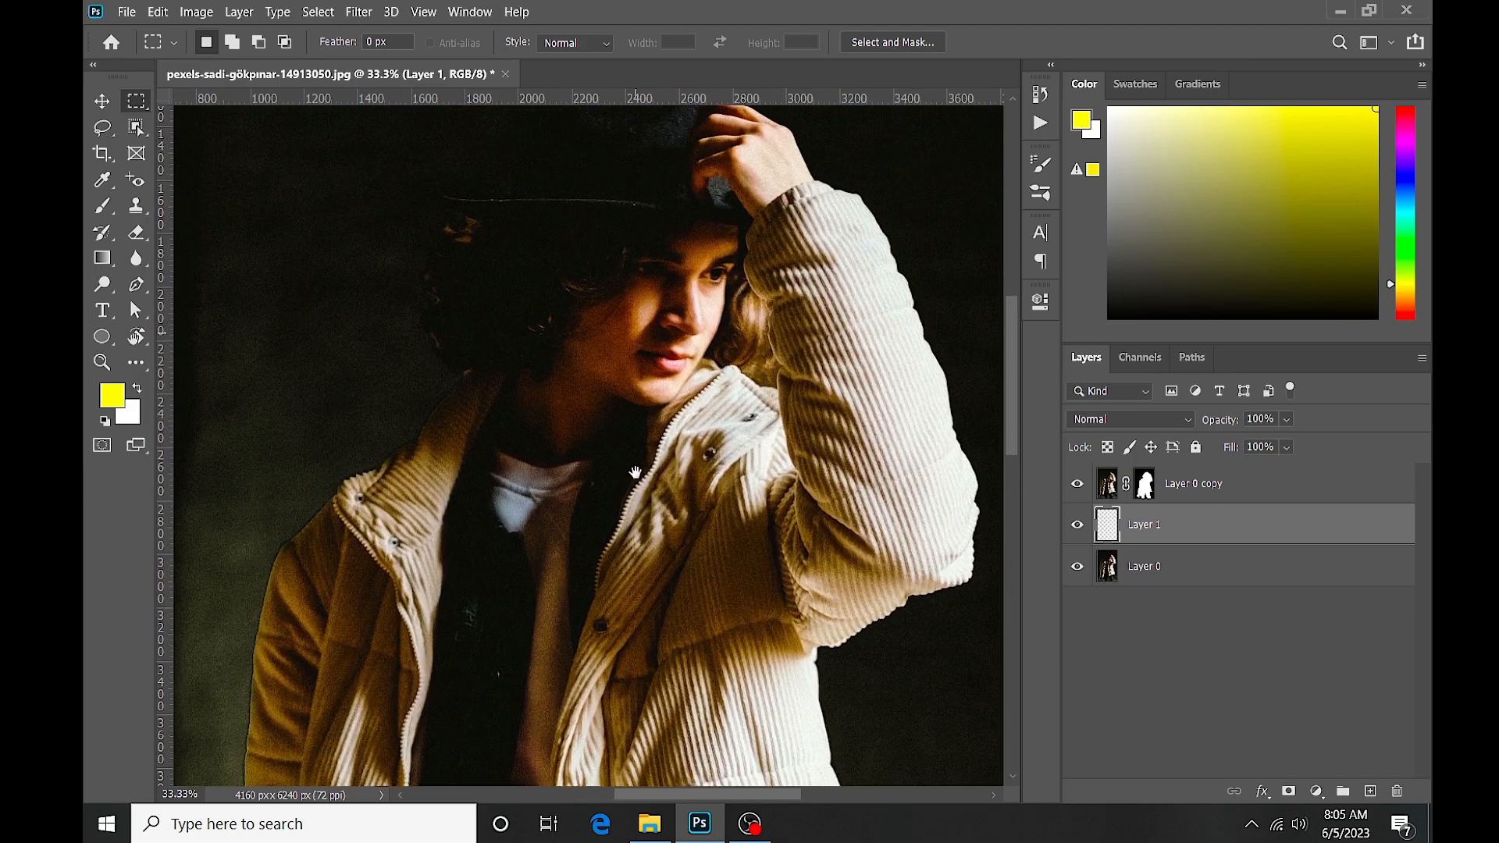
drag(678, 331, 686, 364)
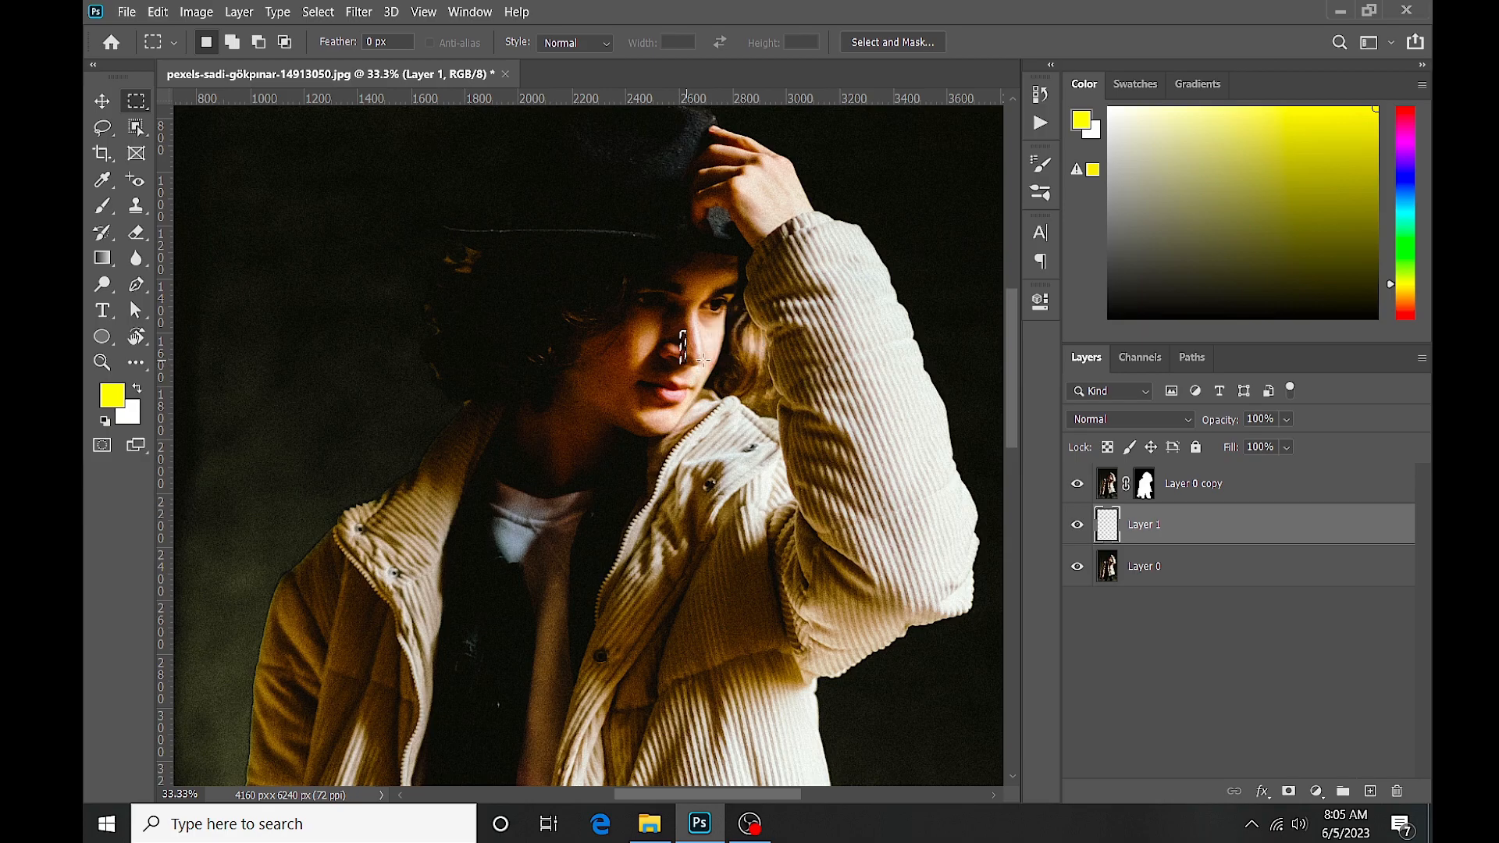
click(1206, 582)
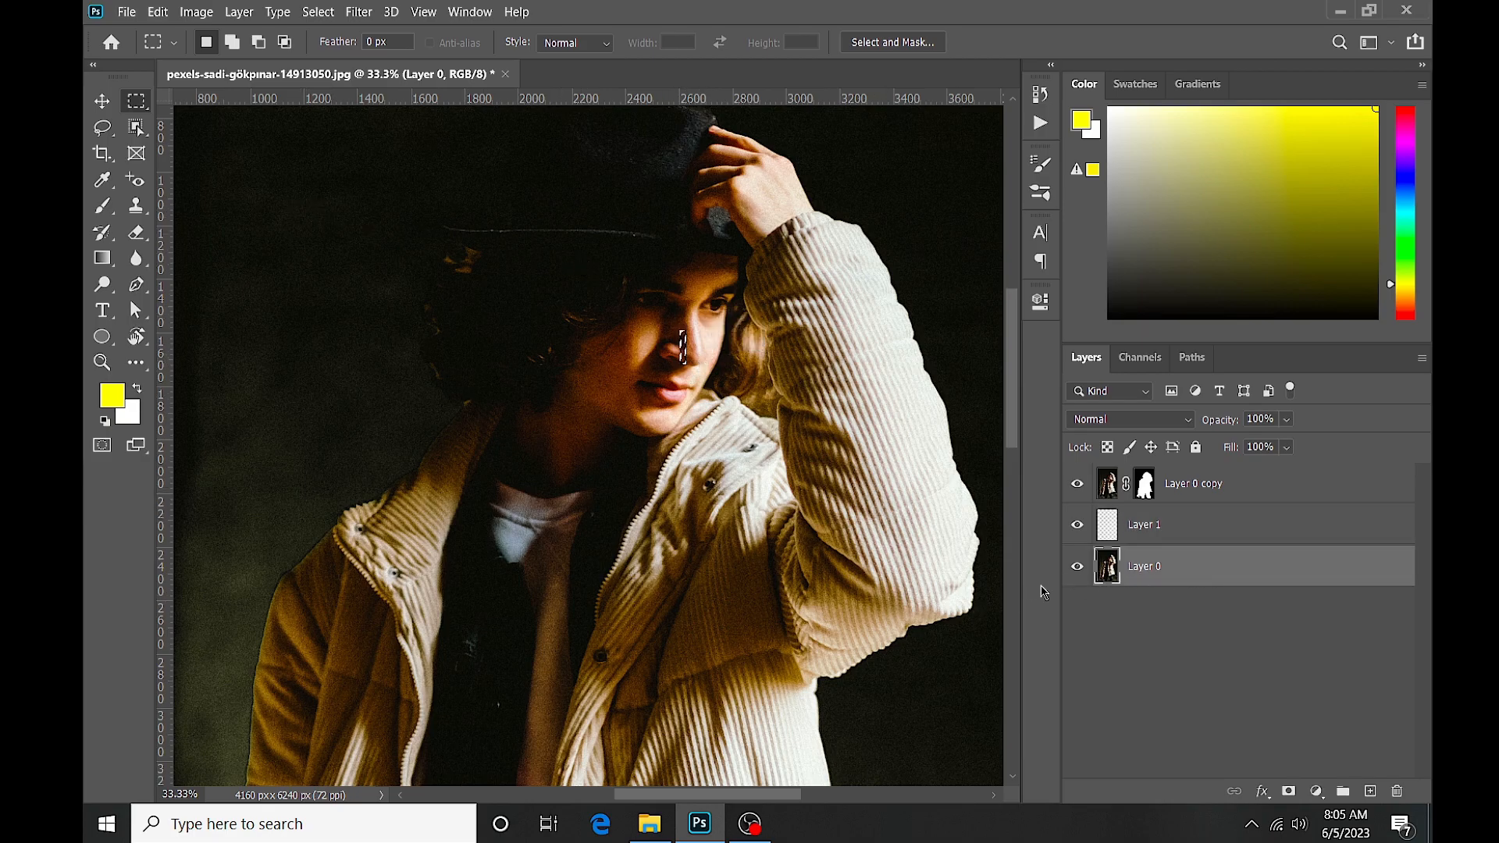
key(ctrl+j)
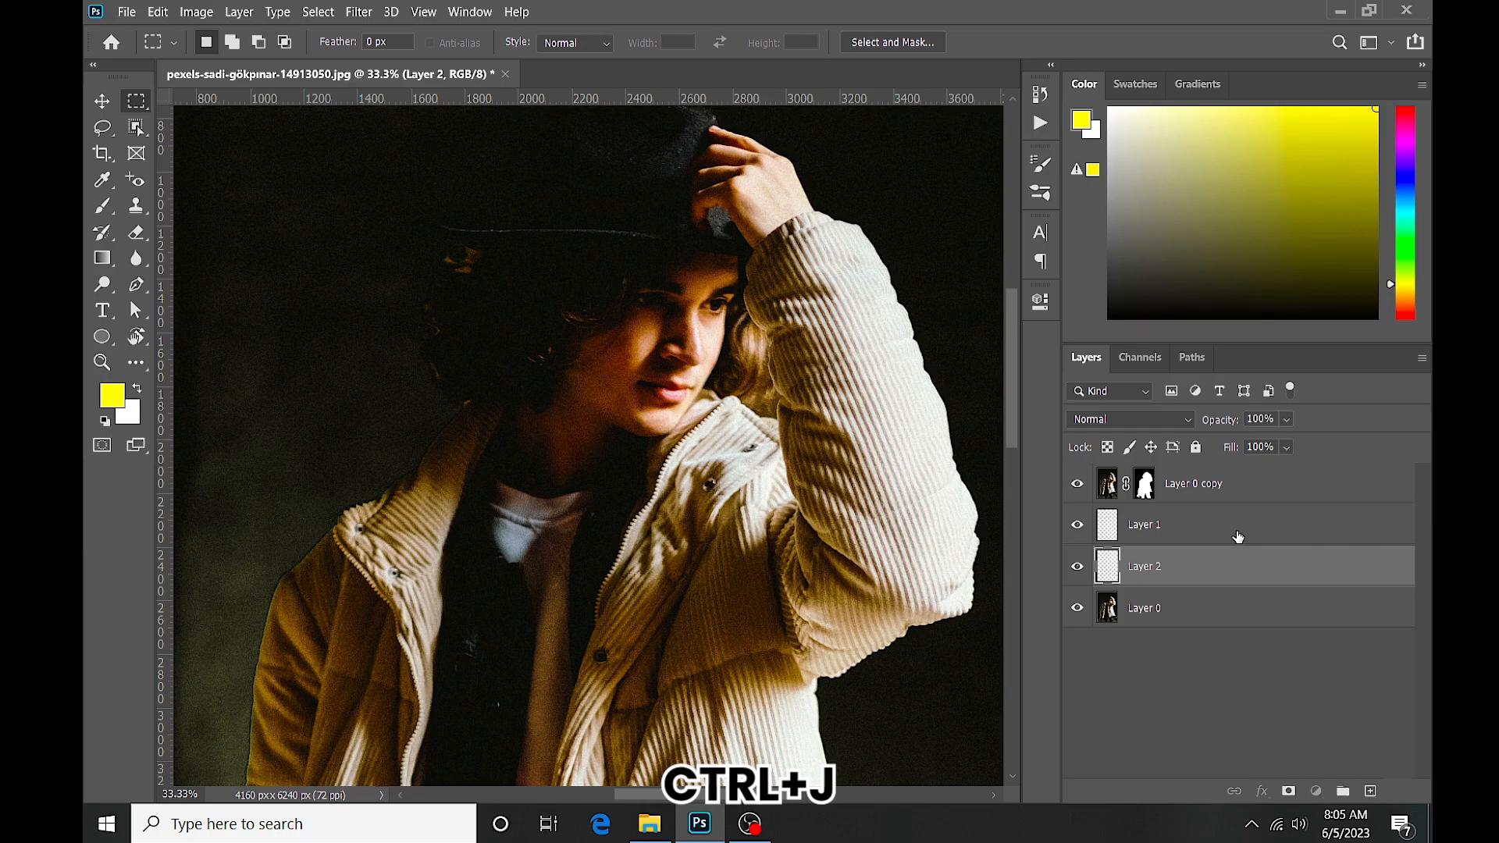
Step: Delete the empty Layer 1
click(1237, 536)
key(Delete)
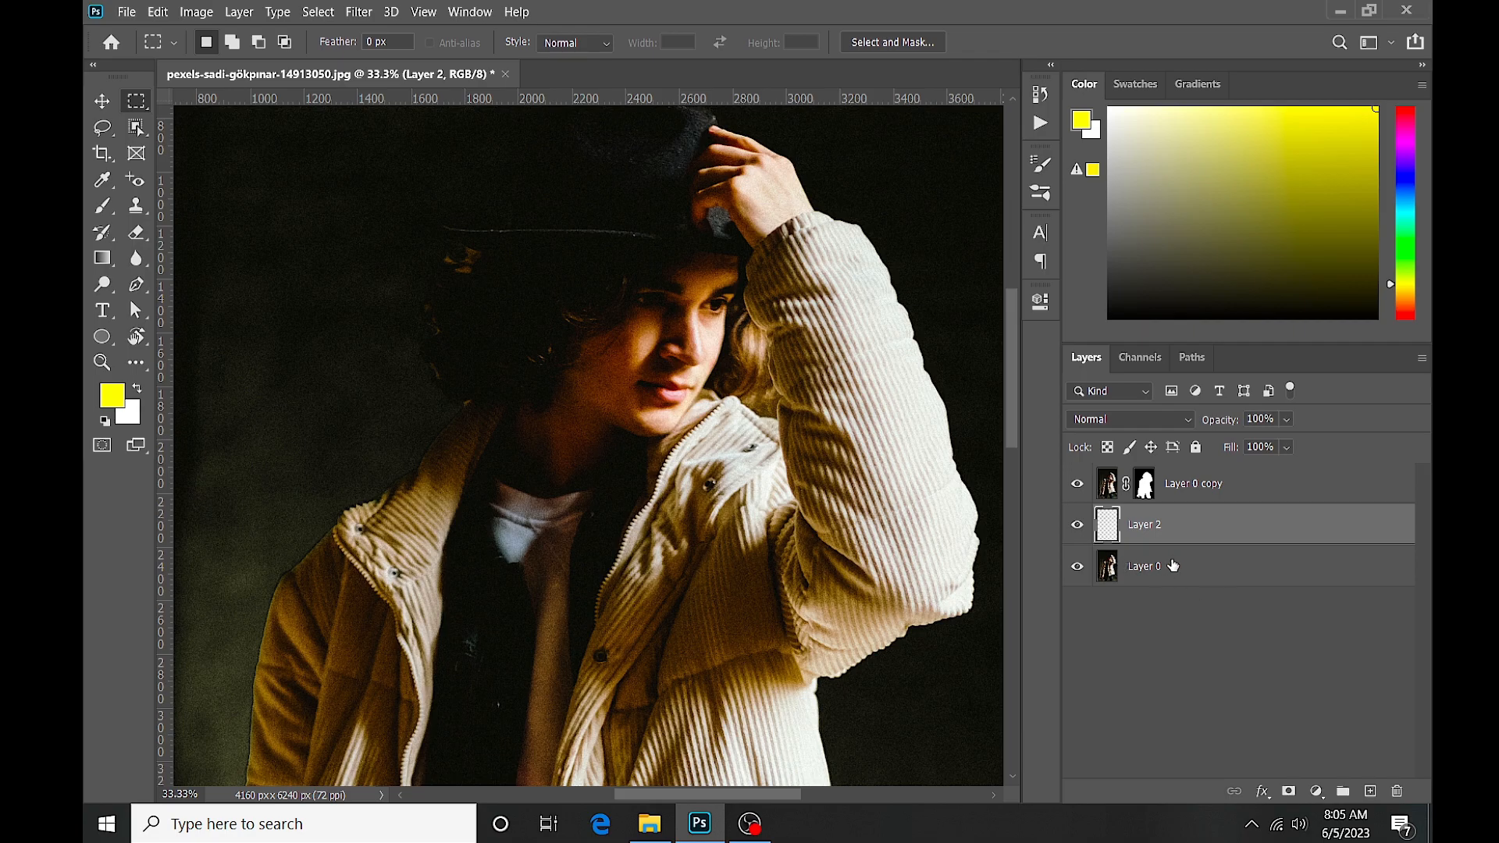
Step: Select a narrow vertical strip on the front of the jacket and copy it from Layer 0 to a new layer
click(1265, 578)
scroll(812, 545, down, 5)
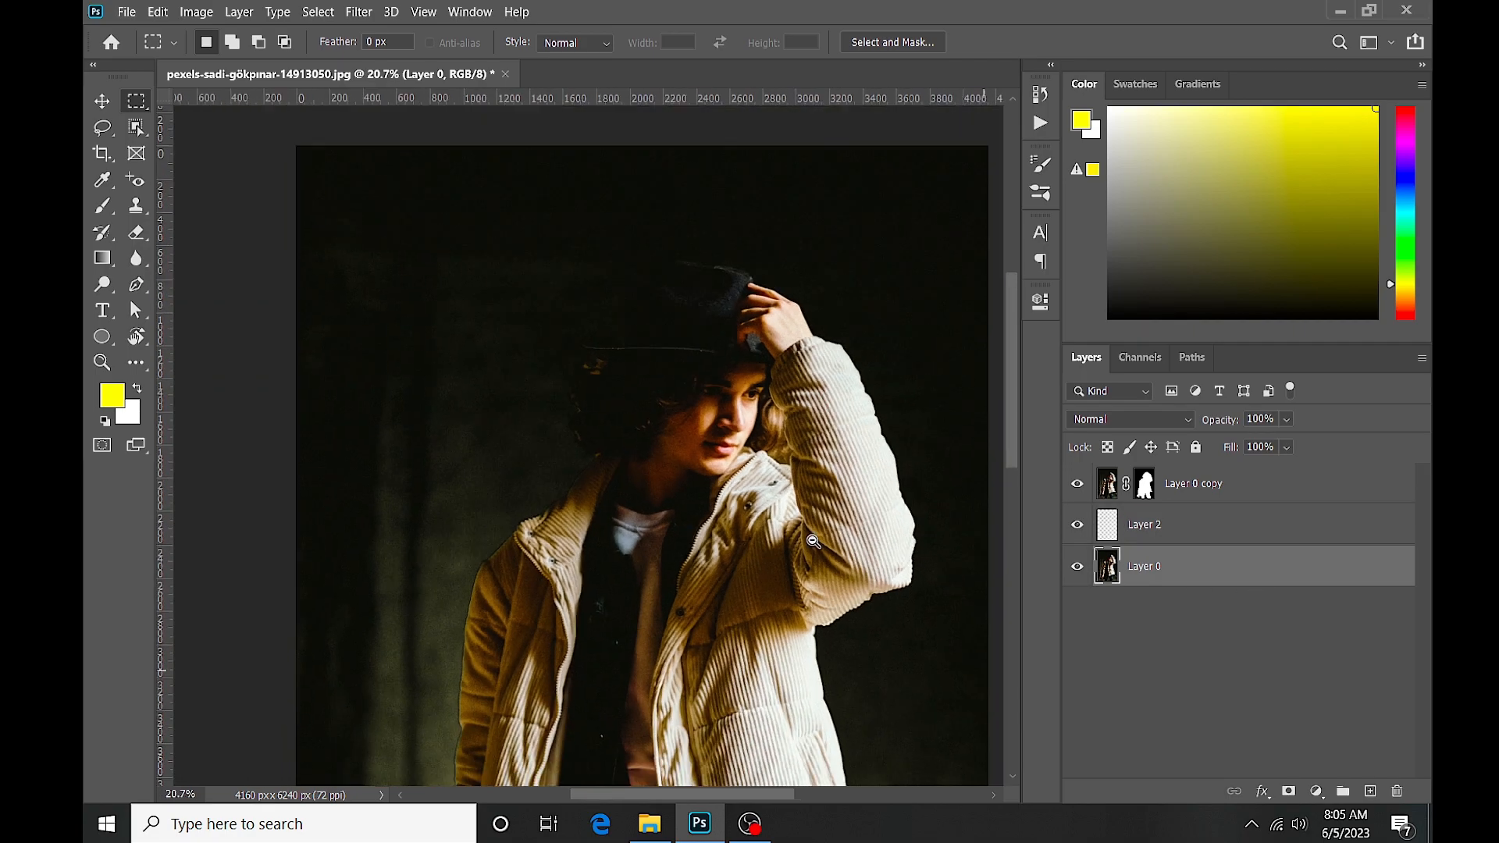
drag(781, 574, 759, 478)
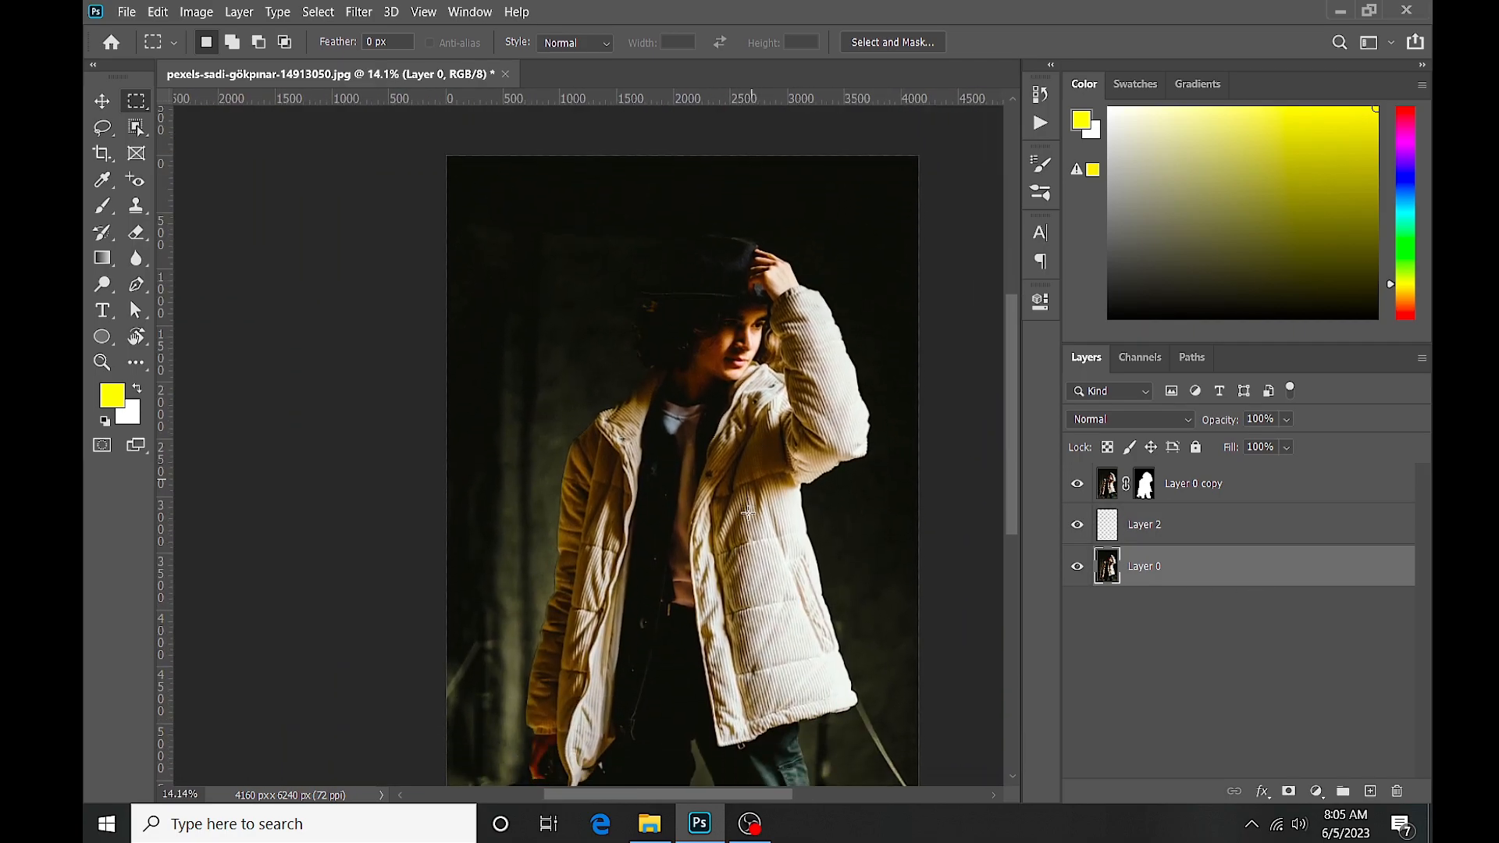
drag(727, 549, 730, 583)
key(ctrl+j)
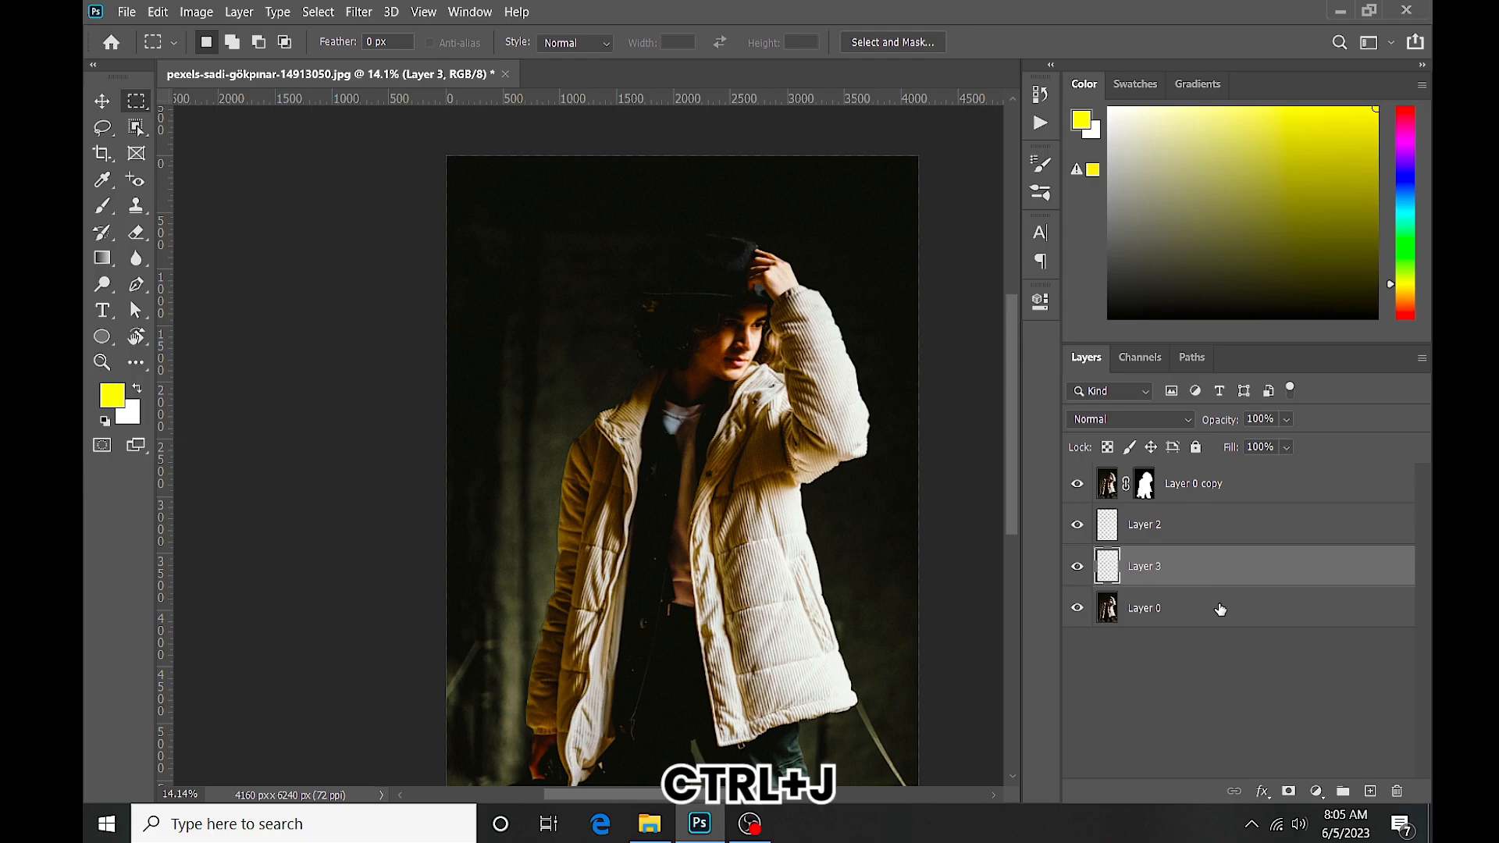
Step: Select a narrow vertical strip on the trousers below the jacket hem and copy it from Layer 0 to a new layer
click(1220, 610)
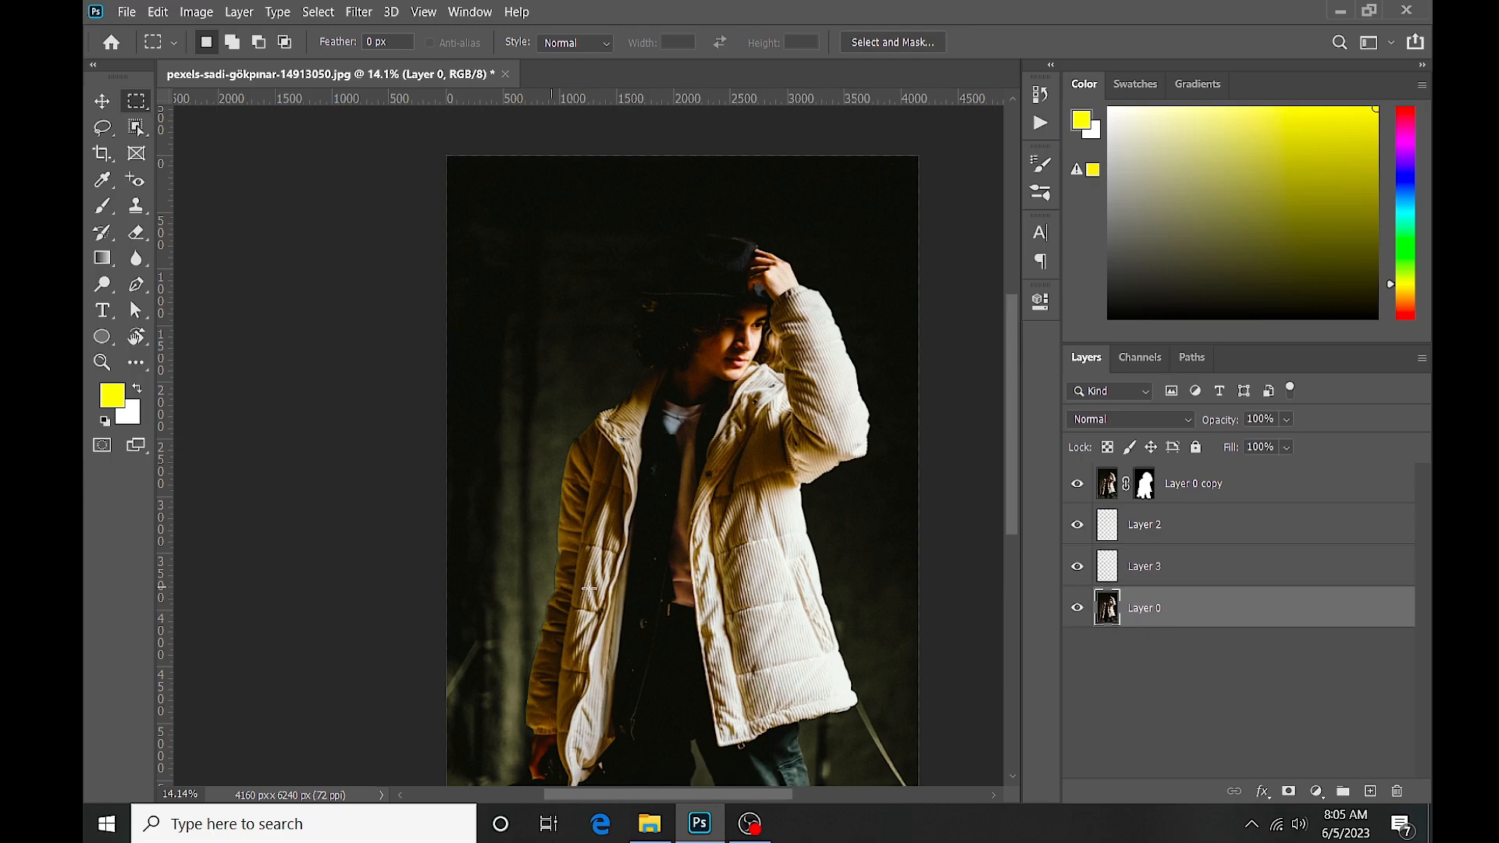
scroll(615, 593, down, 5)
drag(760, 523, 766, 561)
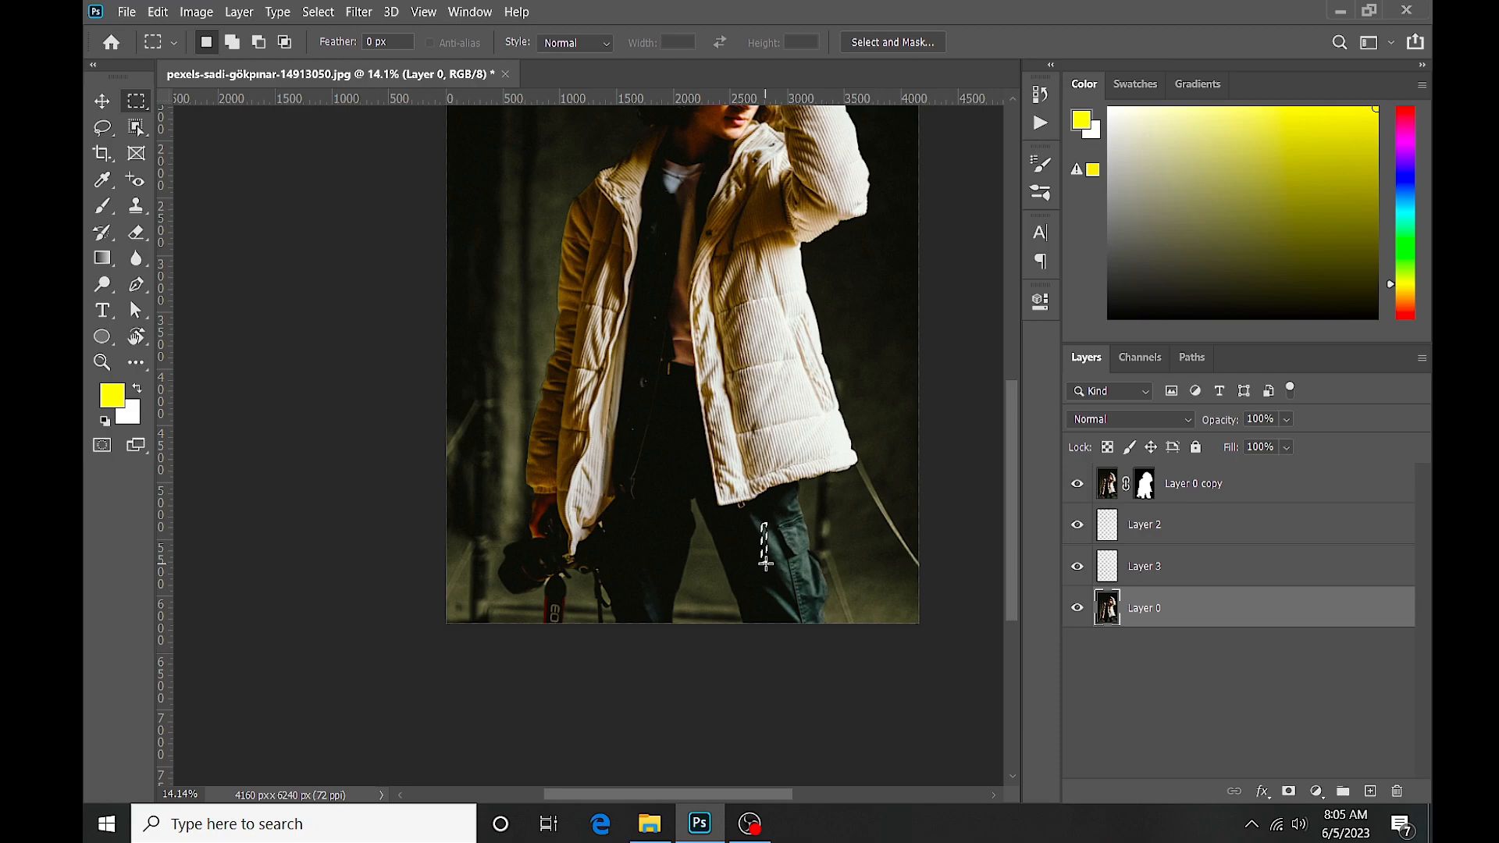
key(ctrl+j)
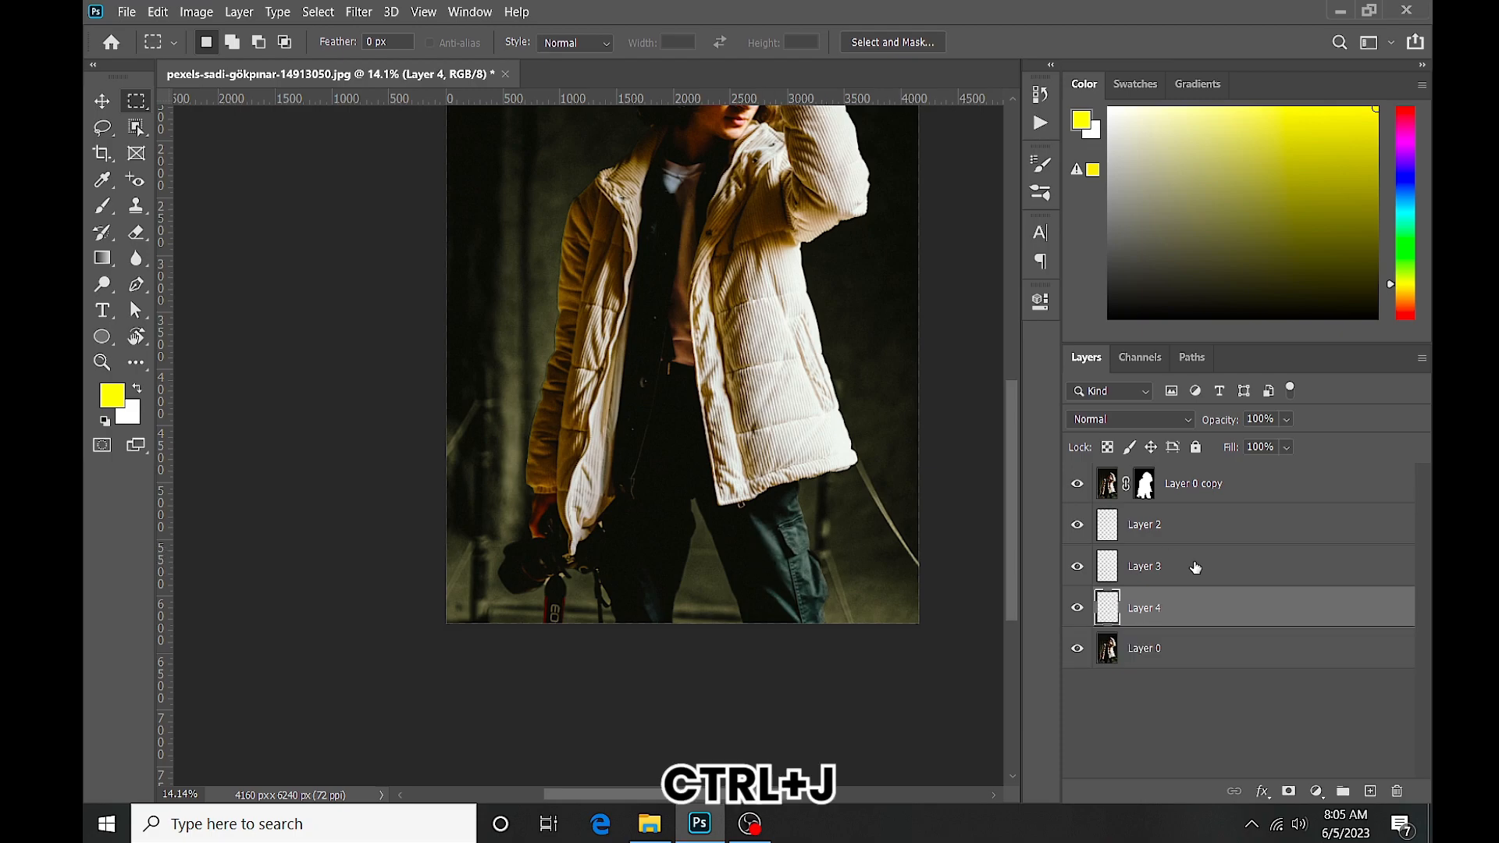
Step: Widen the nose strip on Layer 2 to 3900% with Free Transform and hide the masked Layer 0 copy
click(1202, 523)
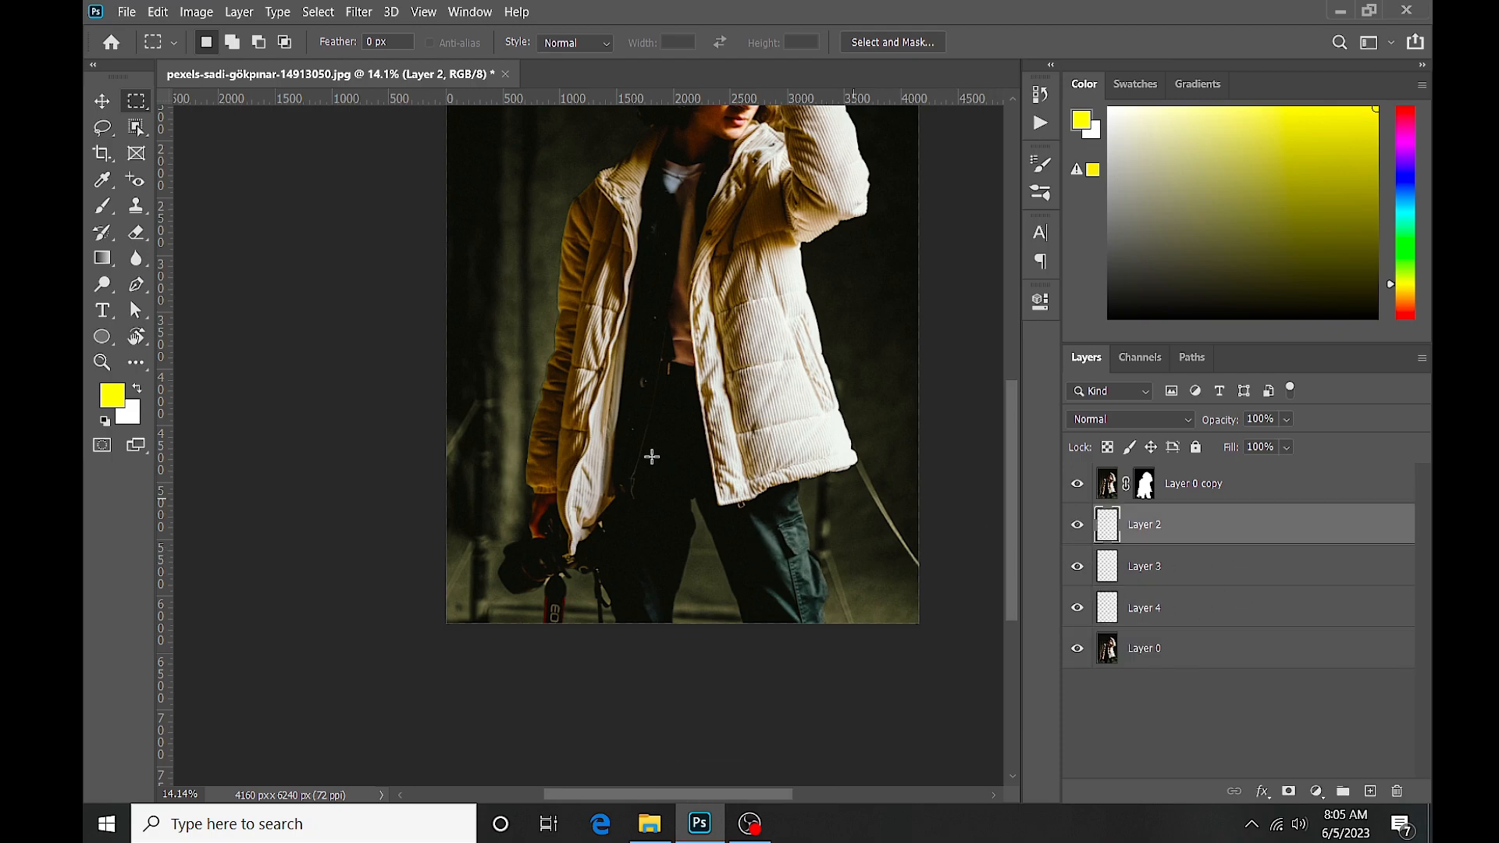
scroll(648, 418, up, 2)
alt+click(652, 416)
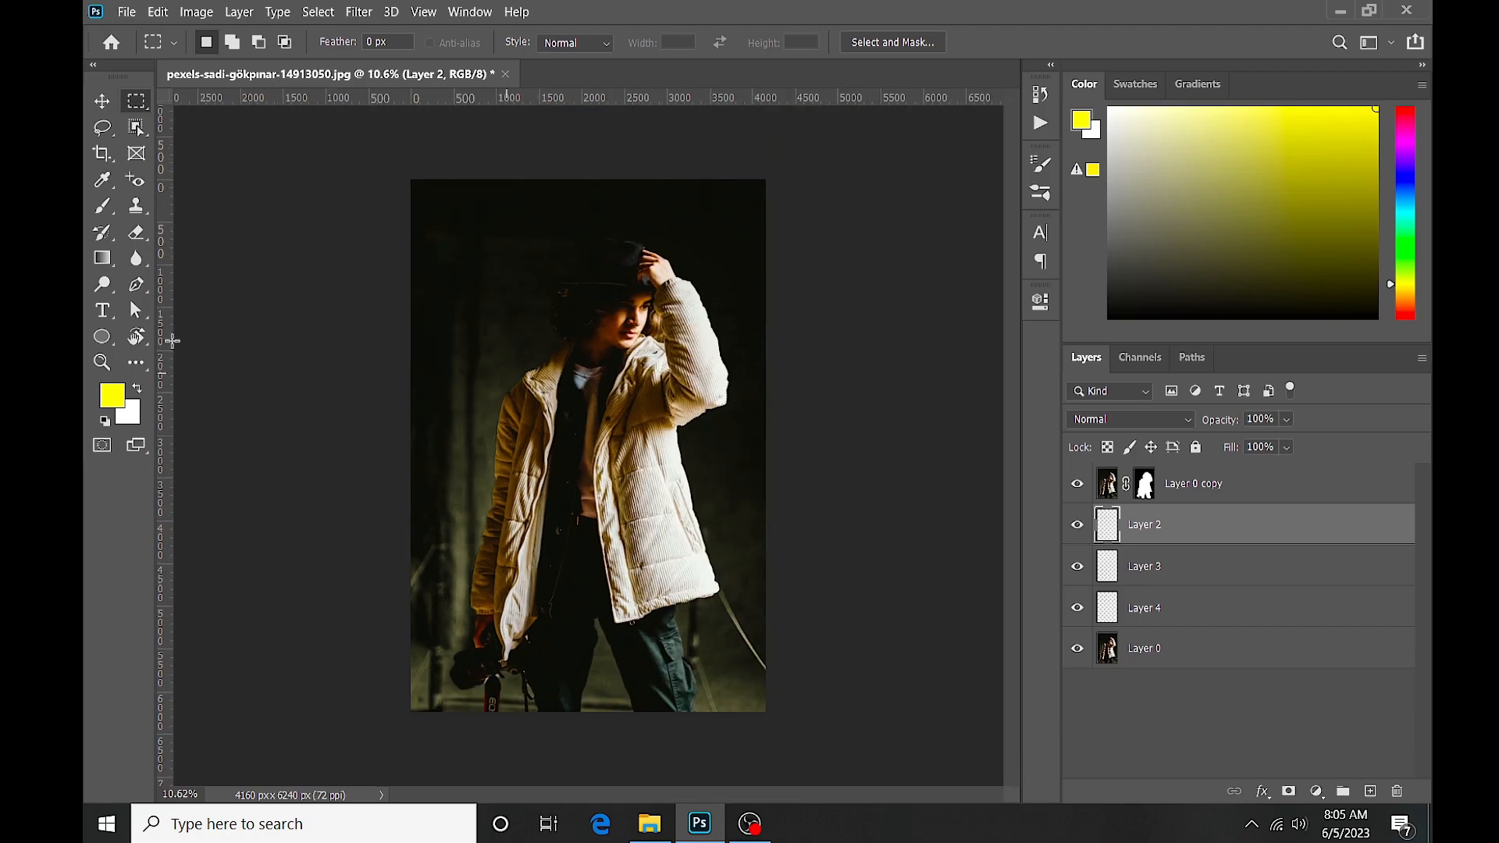
click(100, 103)
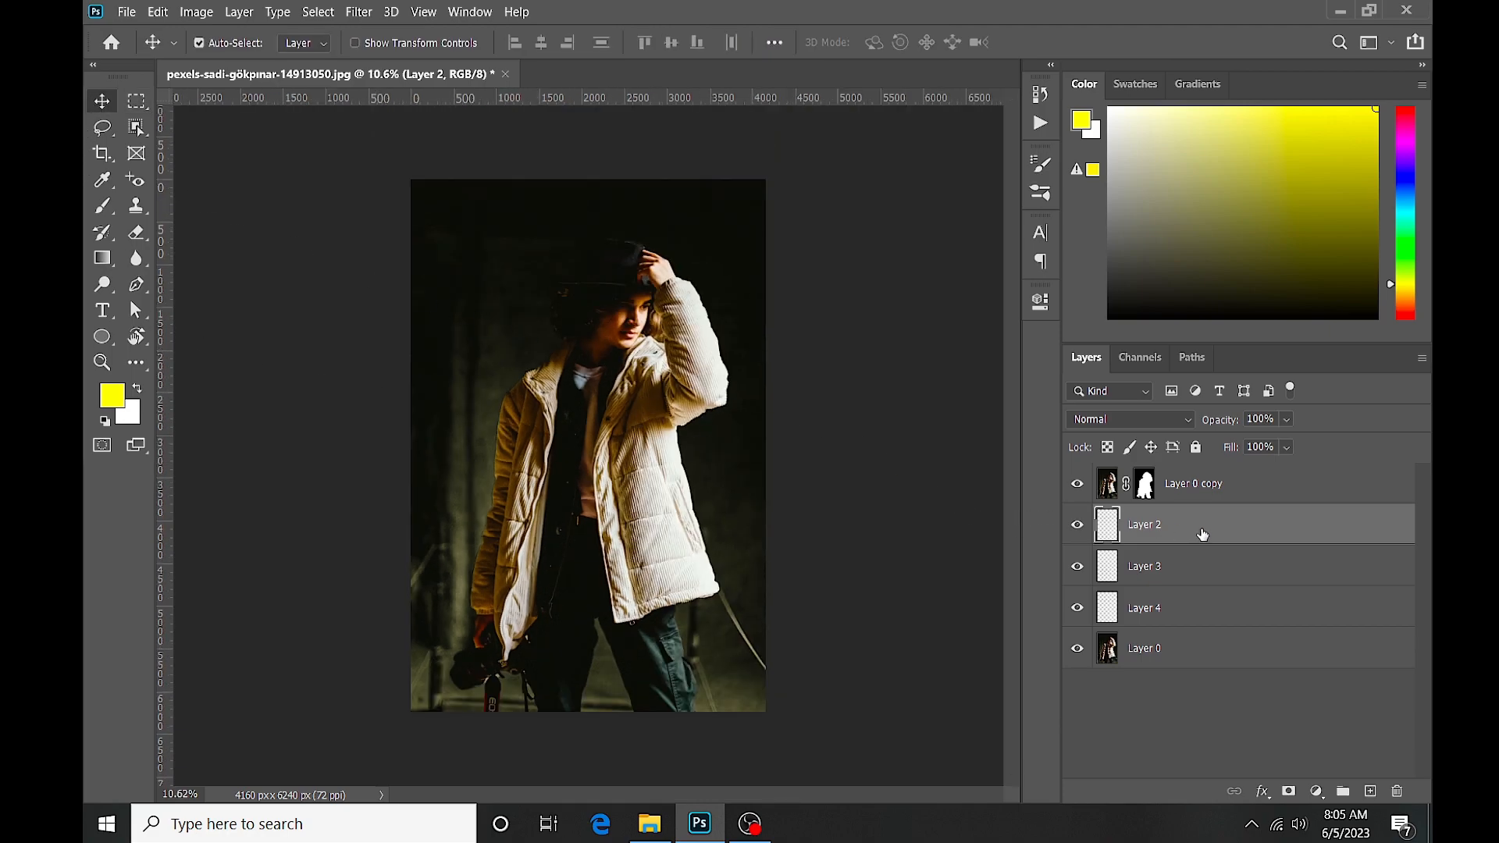
key(ctrl+t)
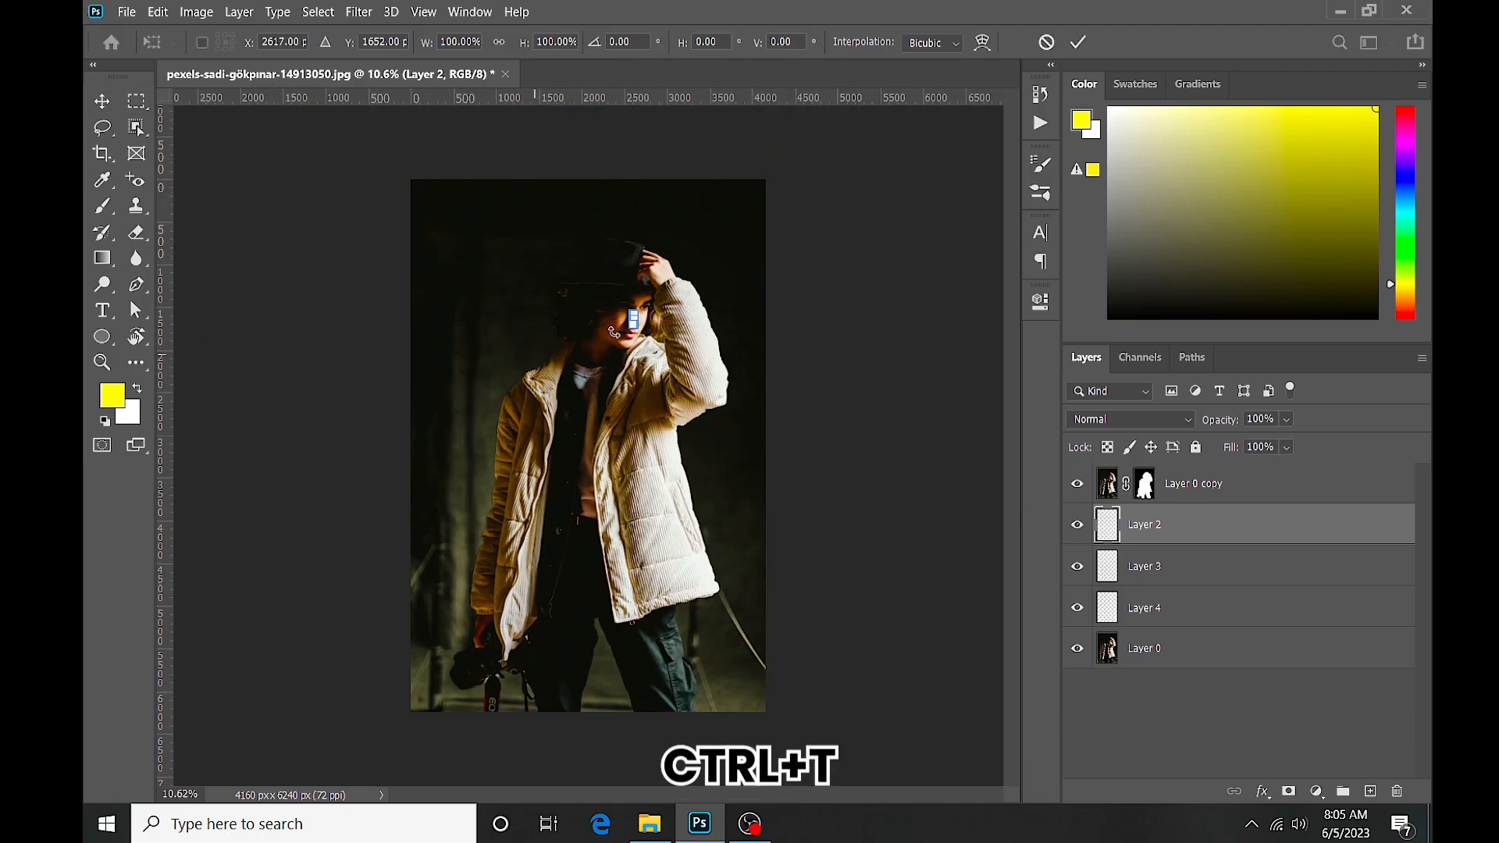
ctrl+click(629, 332)
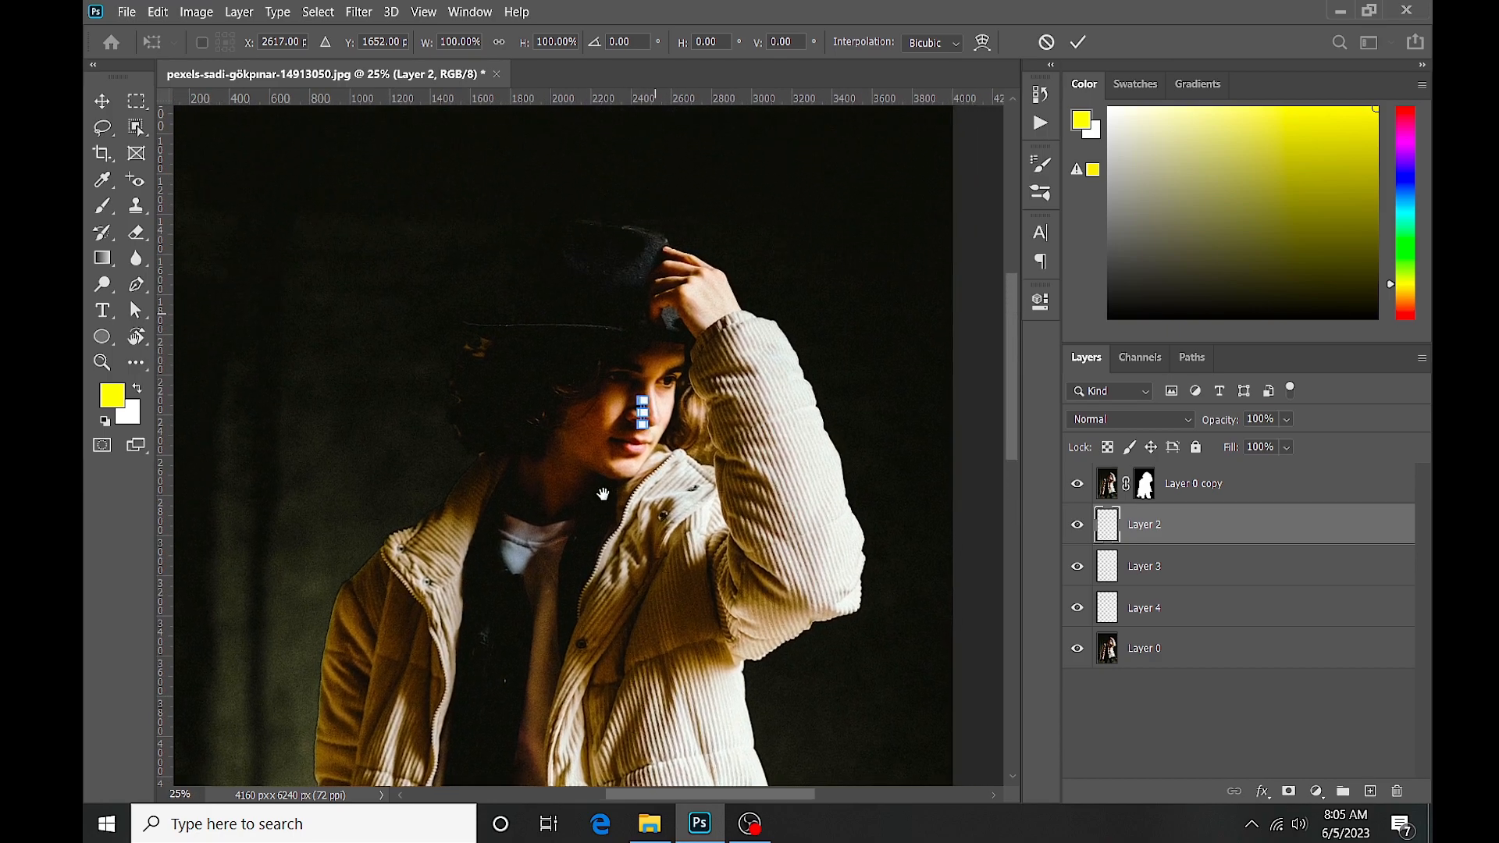
ctrl+click(631, 463)
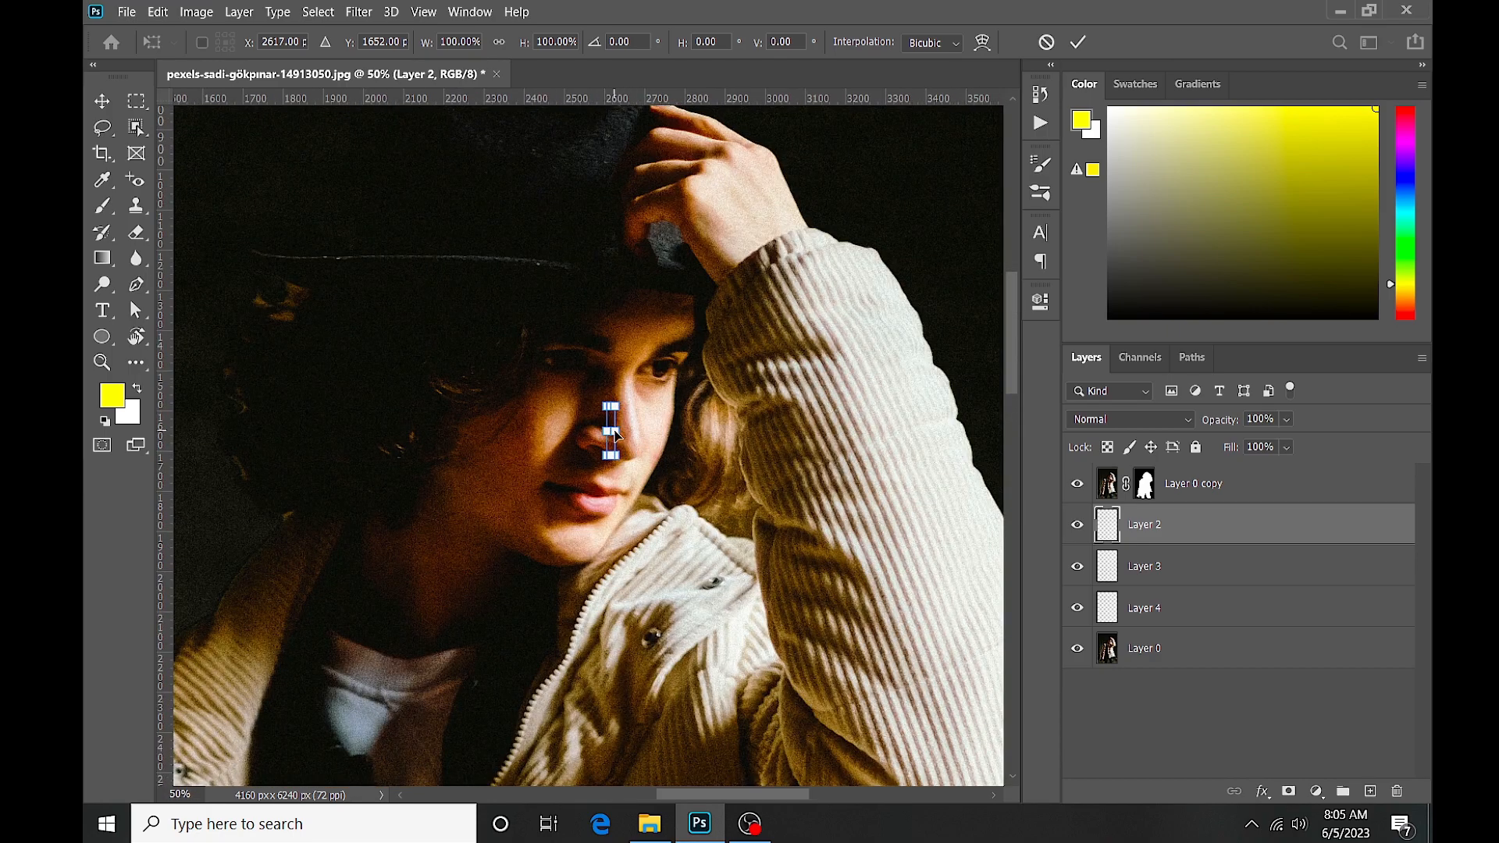
drag(619, 429, 788, 439)
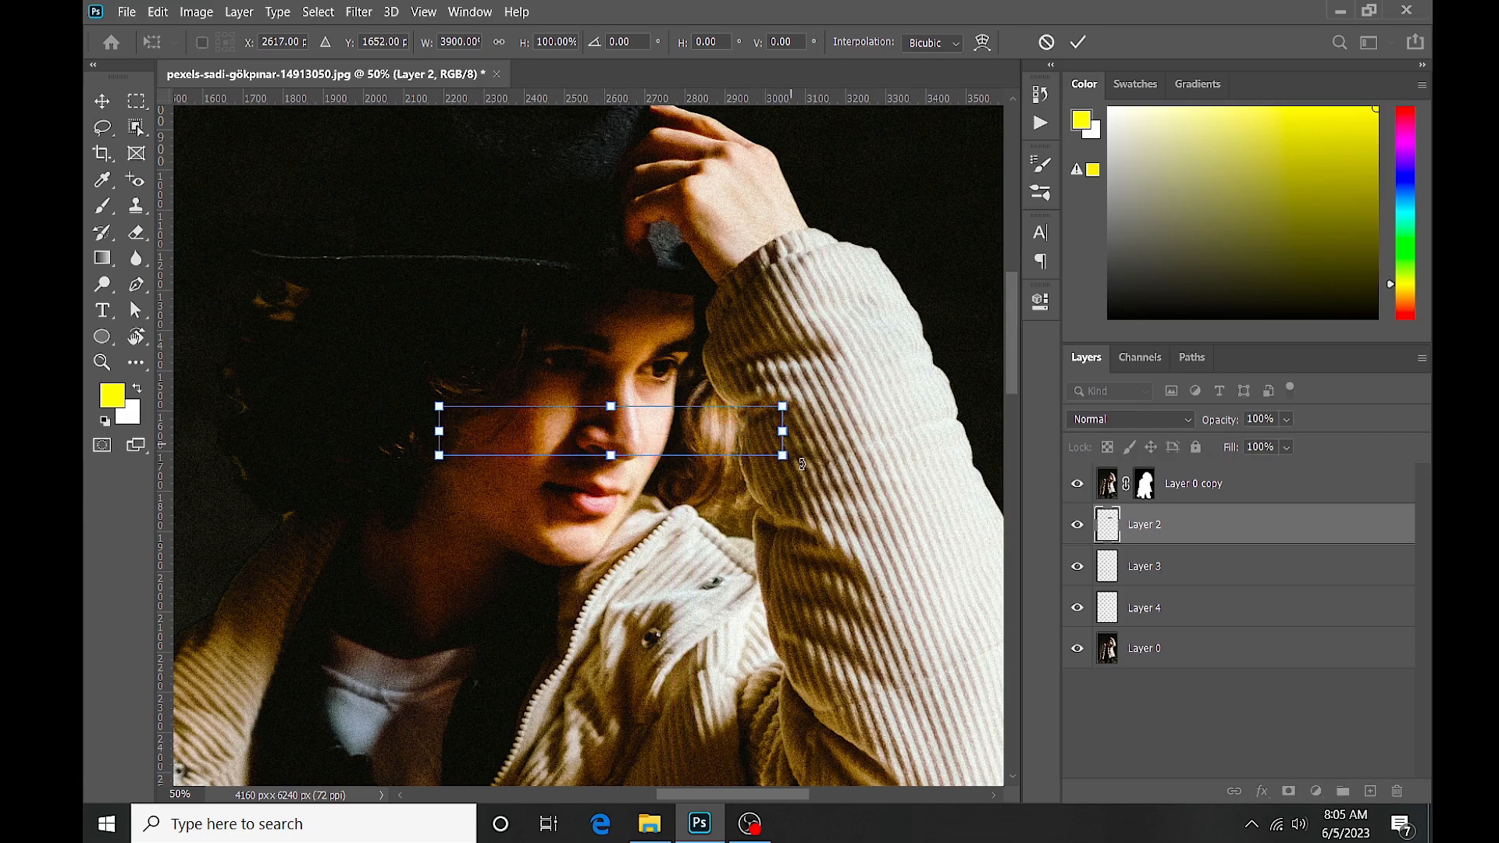
ctrl+alt+click(779, 521)
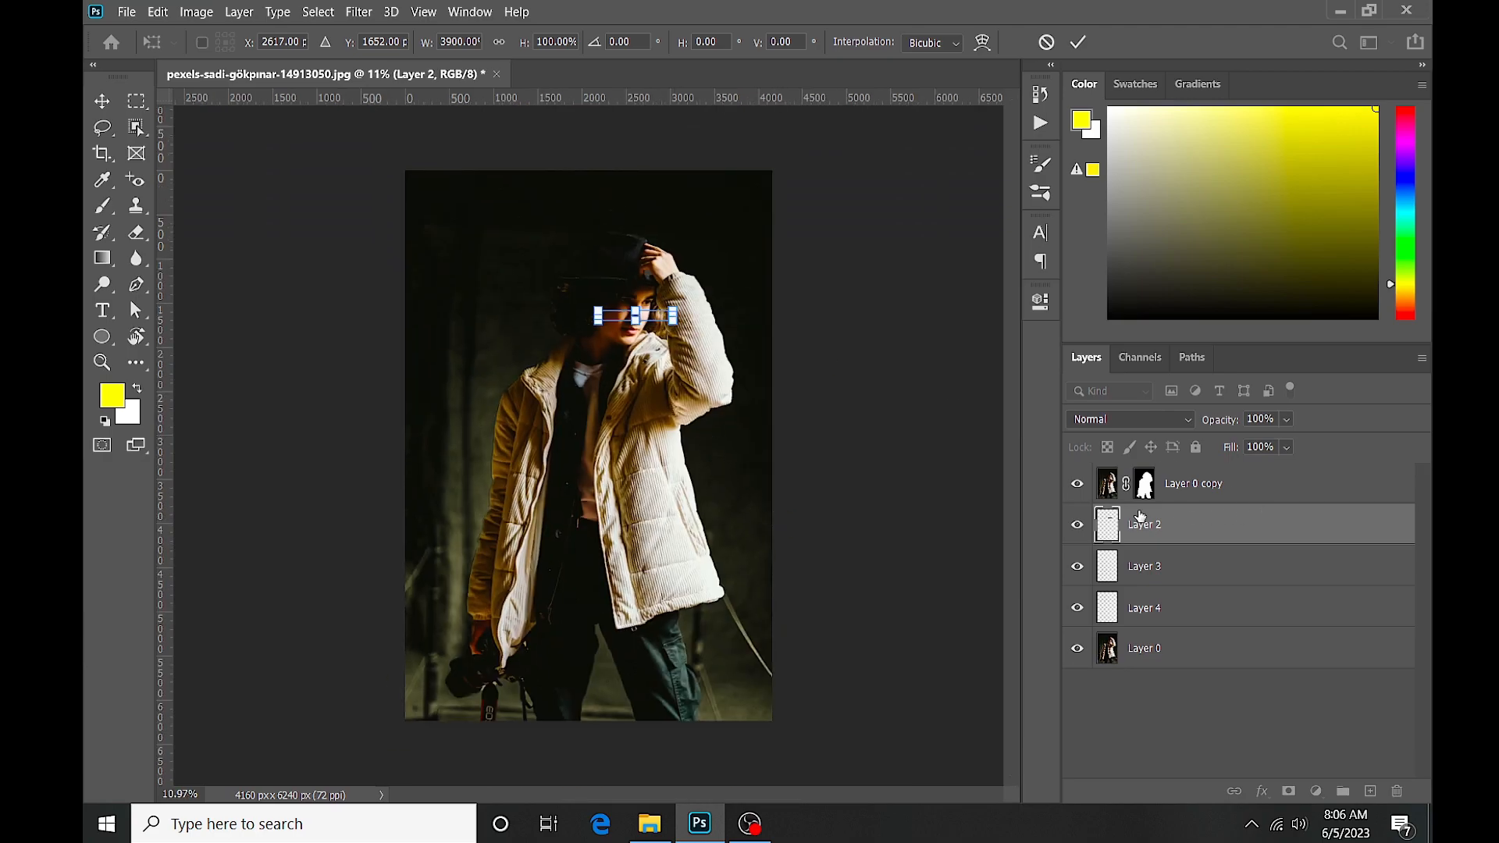
click(1086, 485)
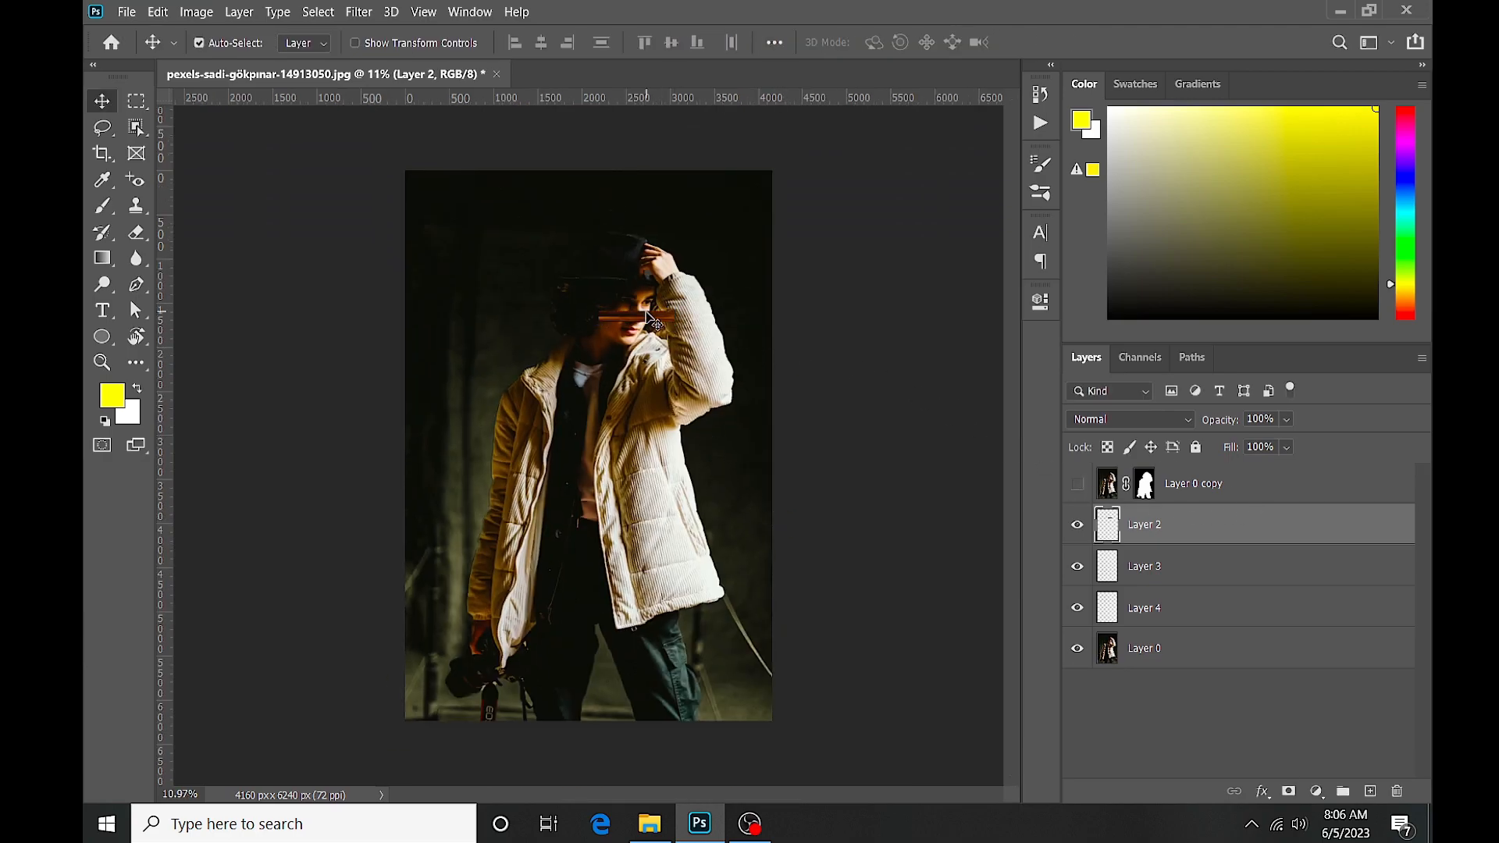
Step: Stretch the nose strip on Layer 2 horizontally until it spans the full width of the photo
key(ctrl+t)
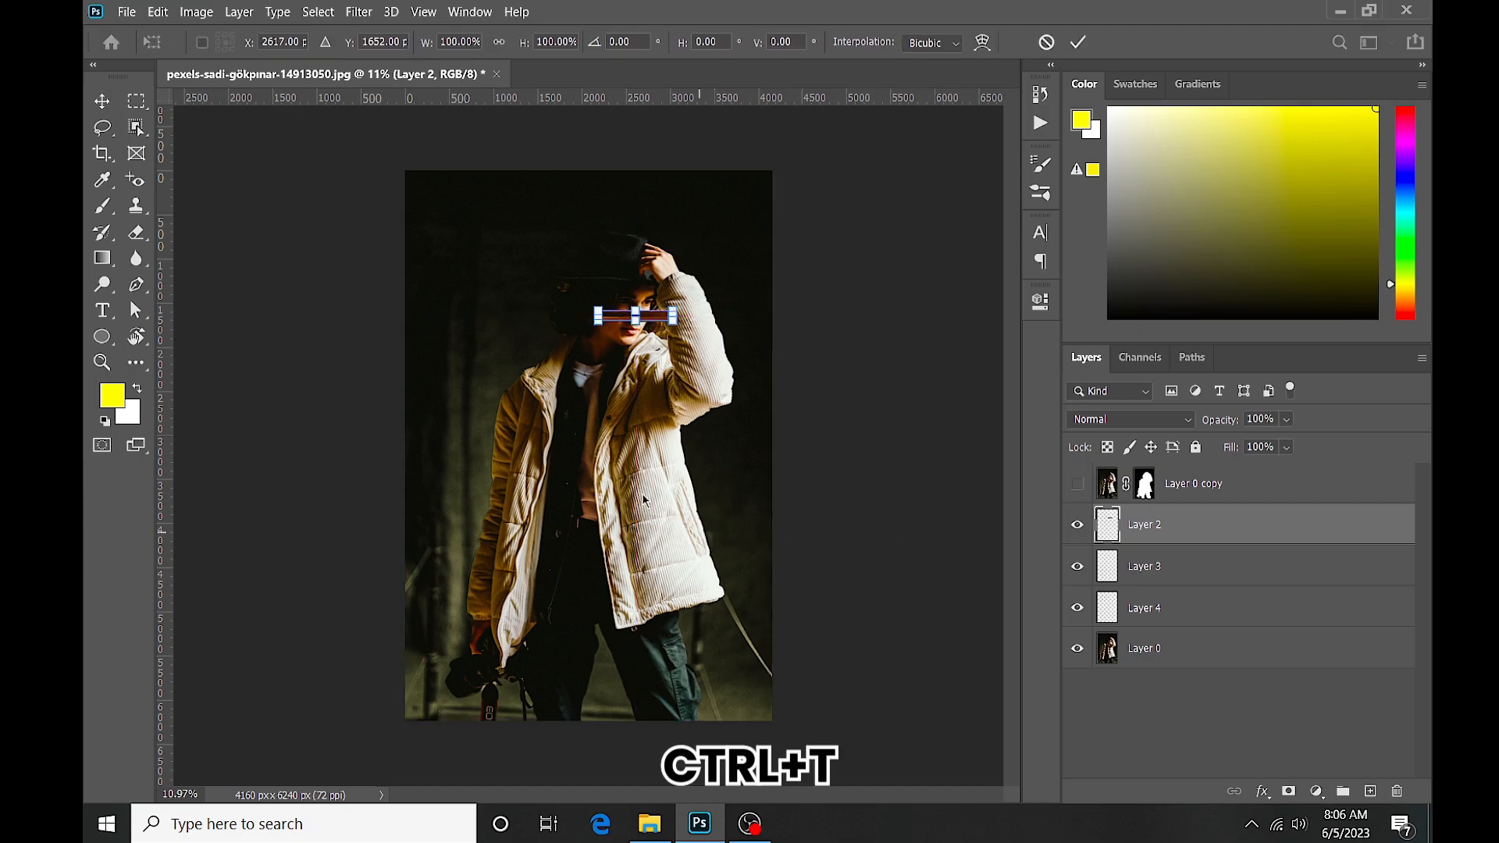
ctrl+click(684, 346)
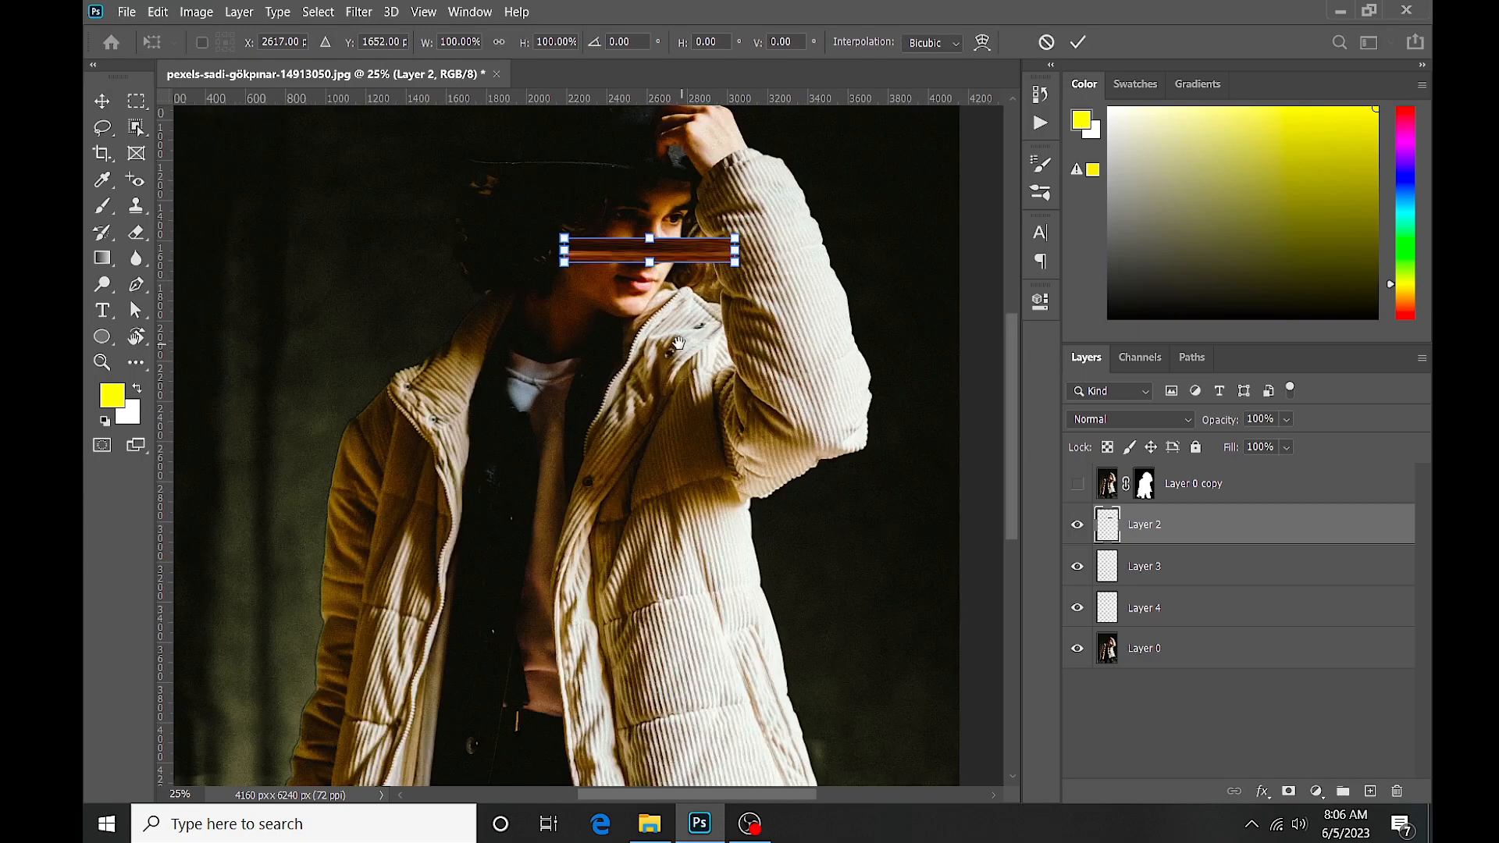
drag(694, 377, 839, 376)
ctrl+alt+click(812, 449)
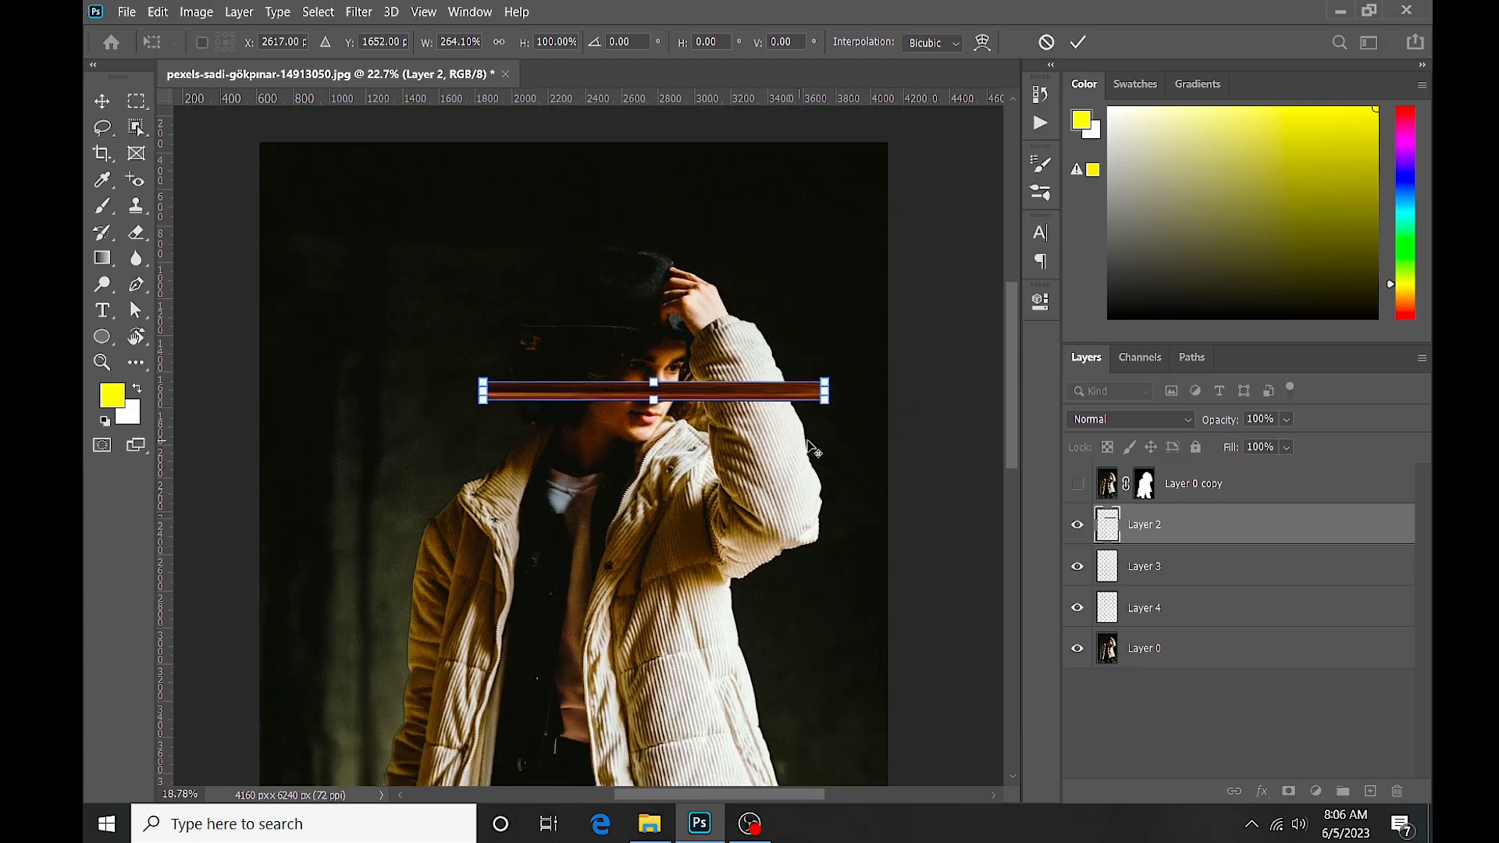
drag(811, 449, 856, 388)
mouse_move(735, 318)
mouse_down()
mouse_move(843, 320)
mouse_move(739, 322)
mouse_up()
drag(835, 318, 768, 319)
key(Return)
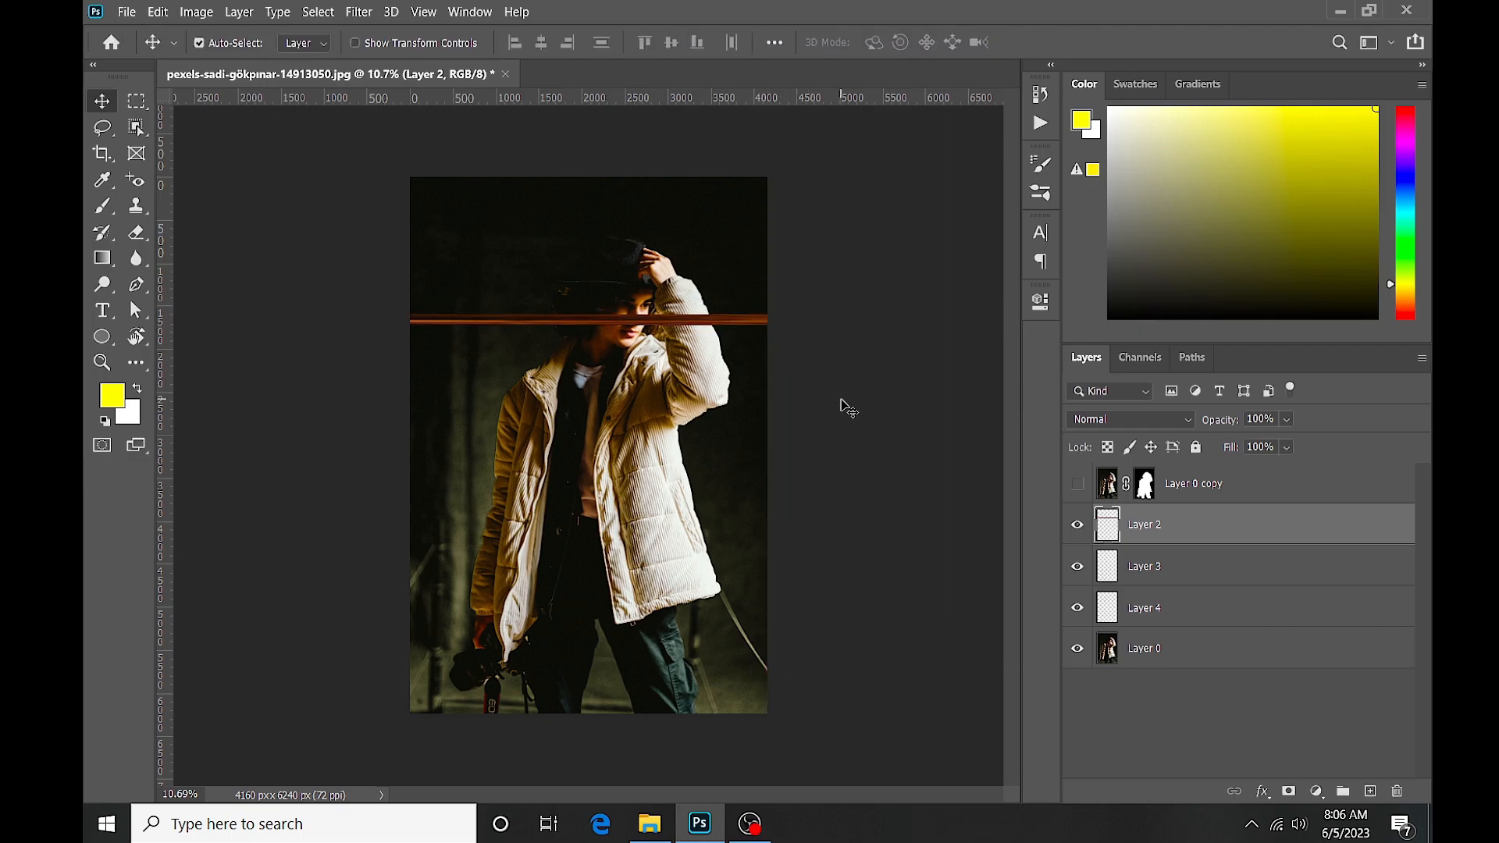
Step: Stretch the jacket strip on Layer 3 horizontally across the full width of the photo with Free Transform
click(1157, 570)
key(ctrl+t)
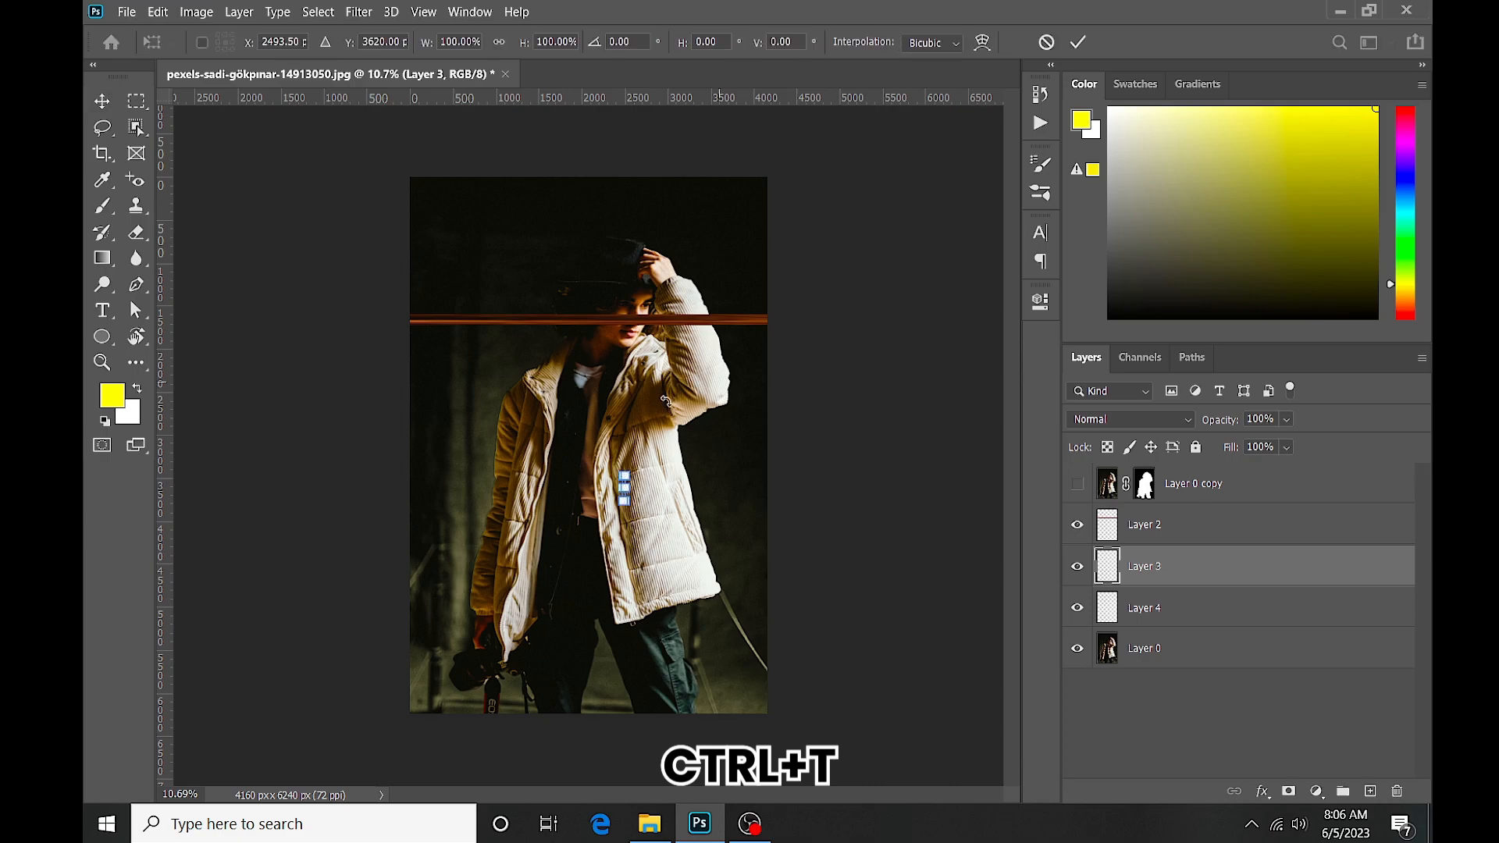
drag(629, 485, 769, 488)
drag(488, 485, 410, 486)
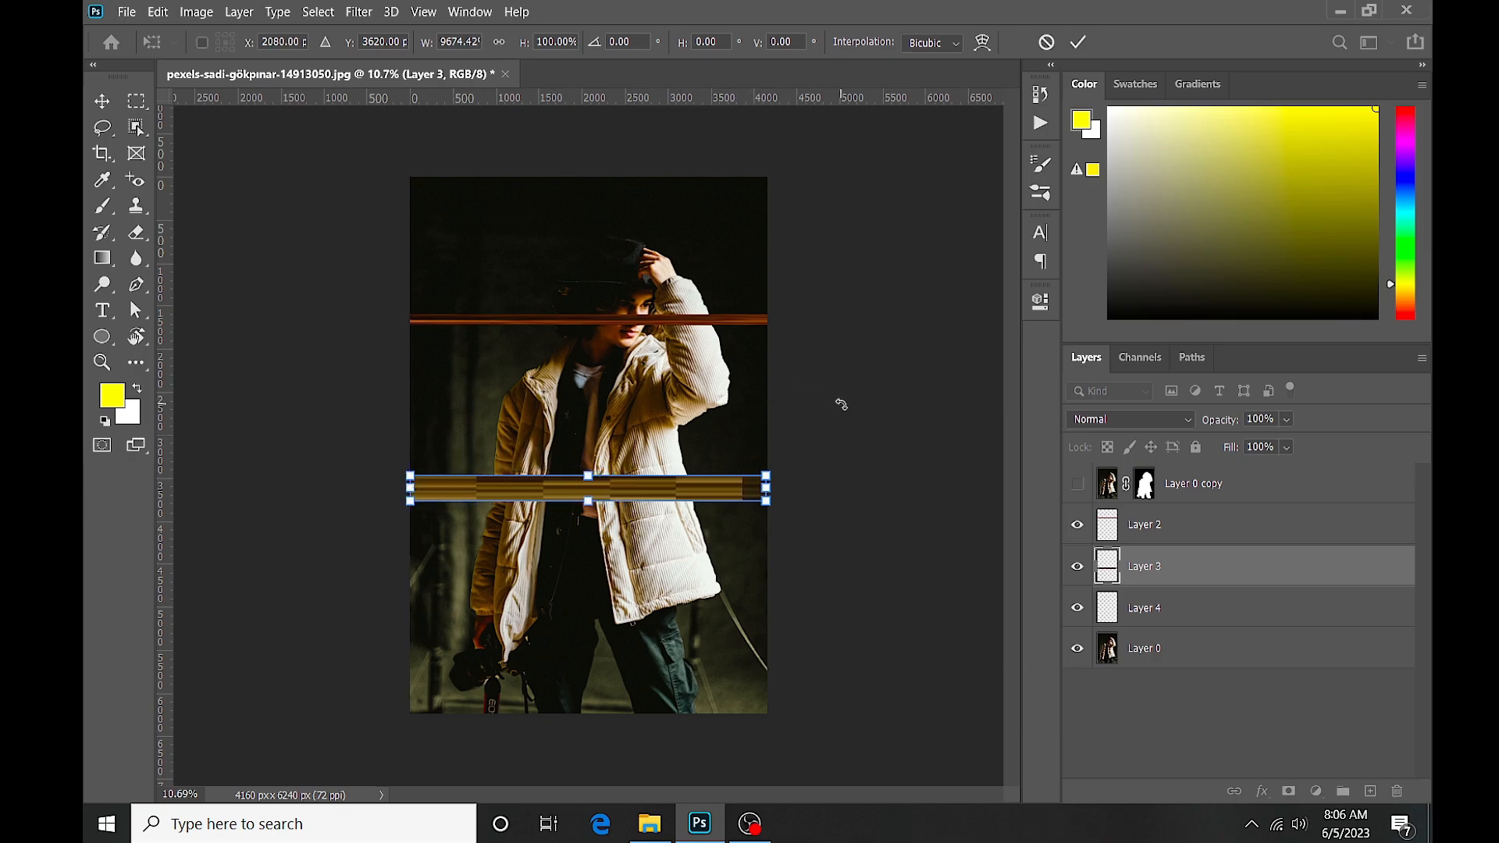
key(Return)
Step: Stretch the trouser strip on Layer 4 horizontally across the full width of the photo with Free Transform
click(1191, 608)
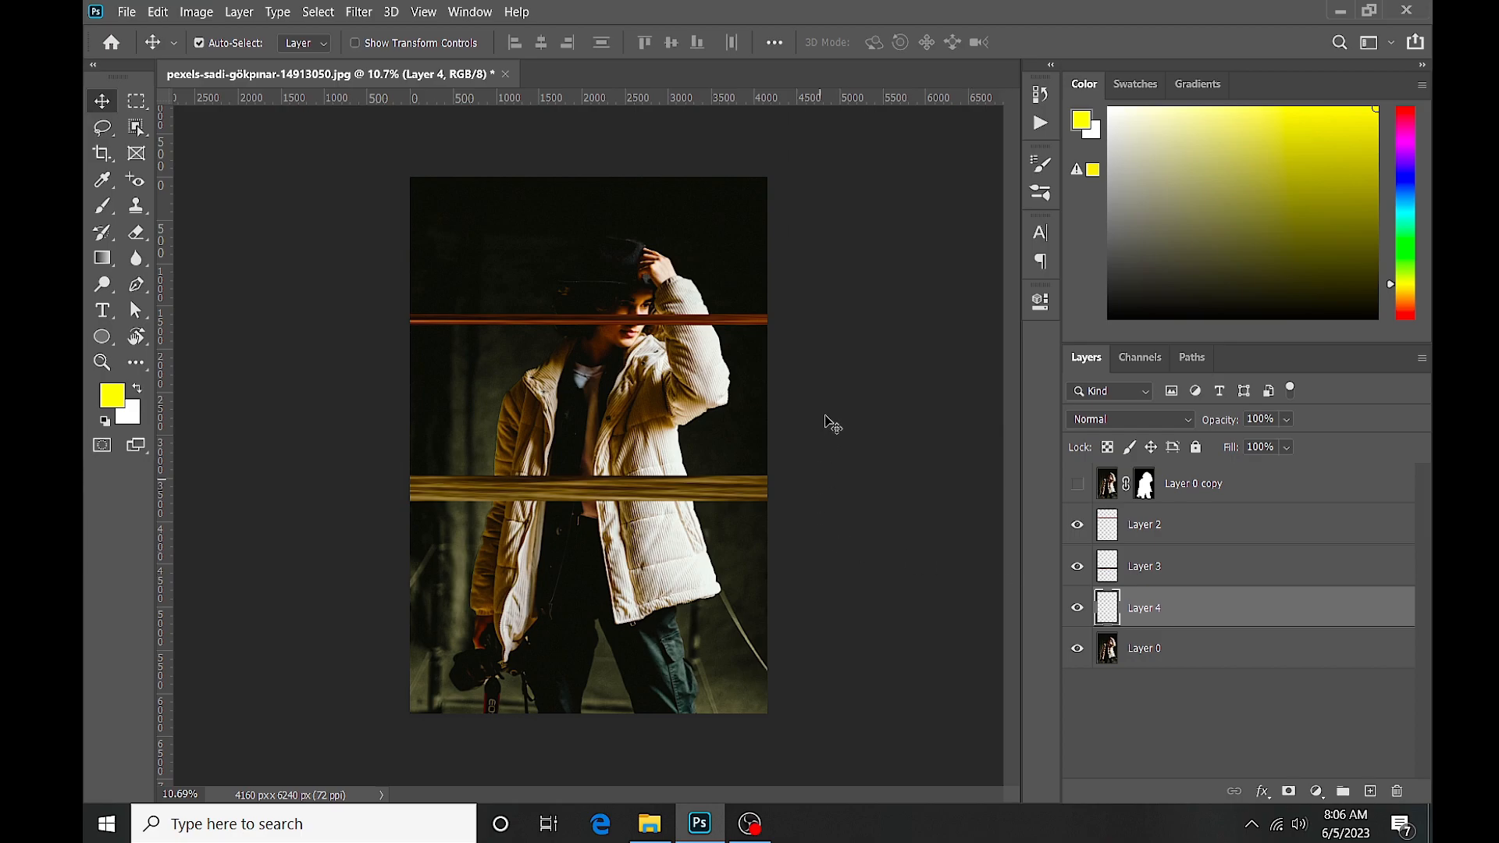
key(ctrl+t)
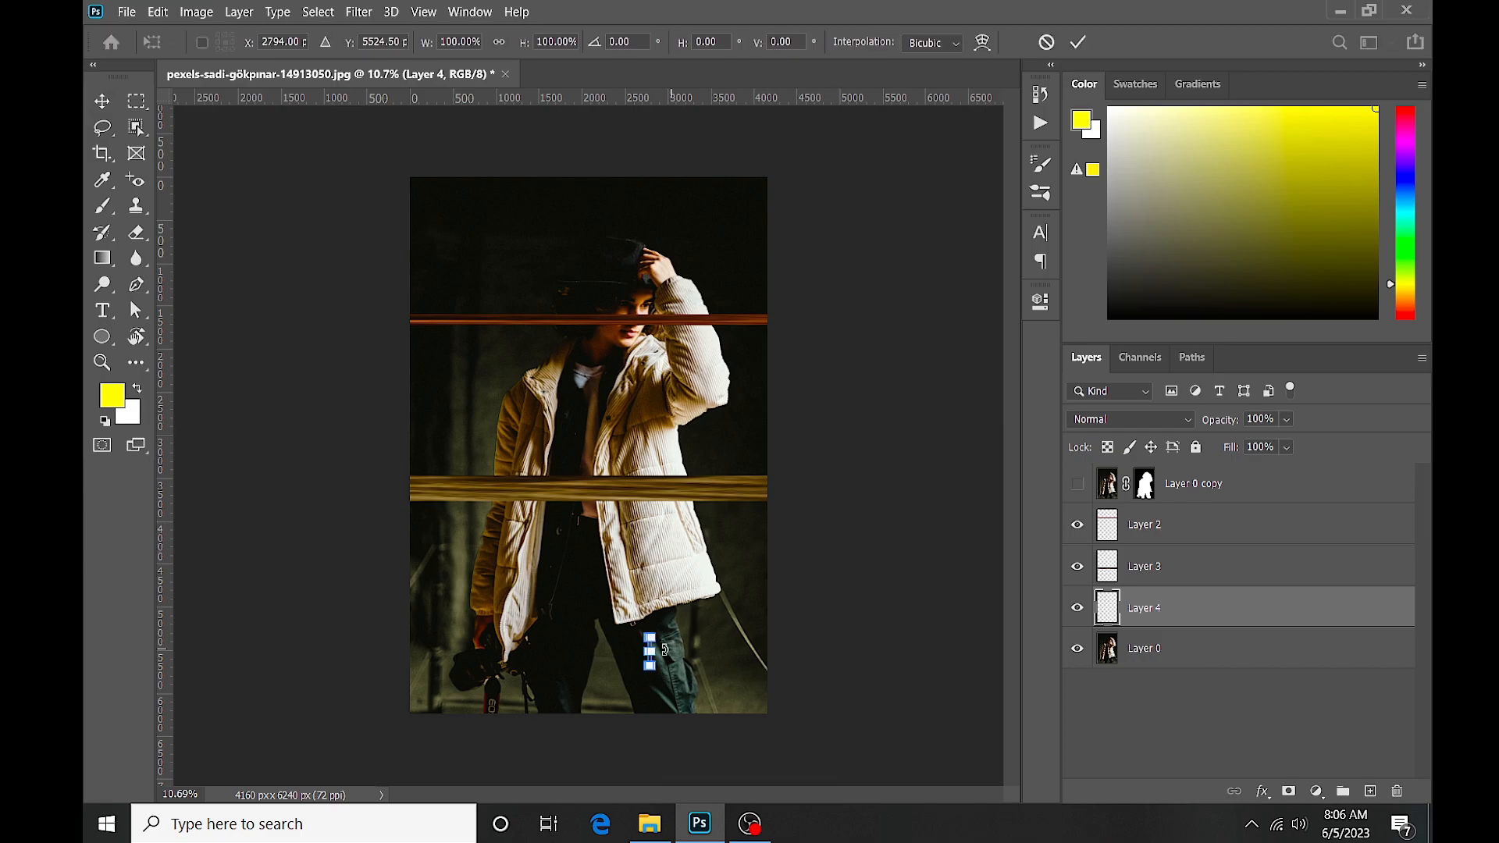
drag(658, 650, 783, 651)
drag(516, 651, 417, 636)
key(Return)
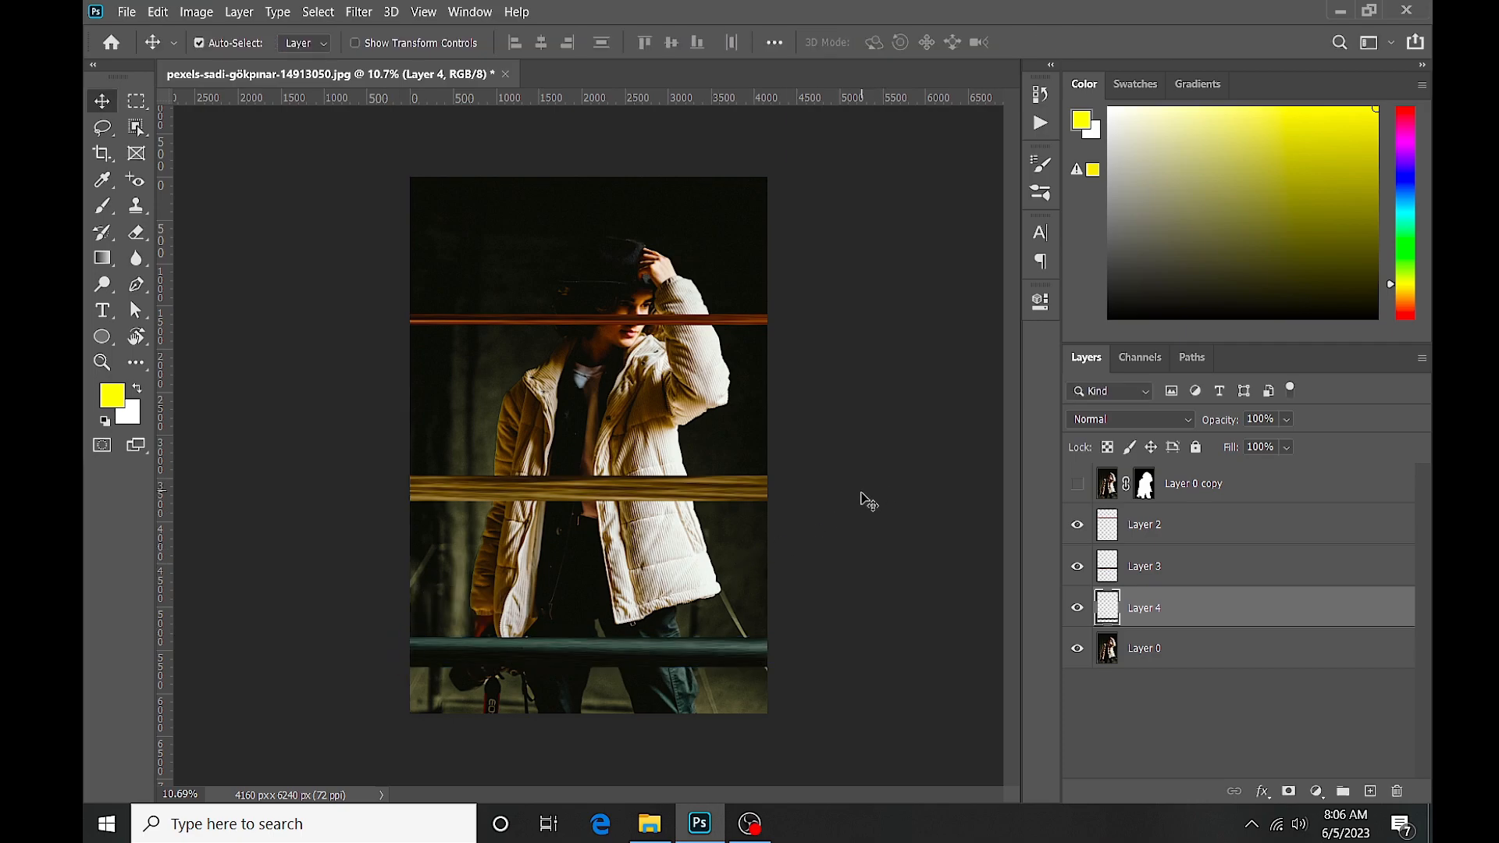
Step: Move the jacket and trouser strips up so they stack directly beneath the nose strip
drag(629, 477, 621, 346)
drag(654, 658, 648, 363)
click(872, 392)
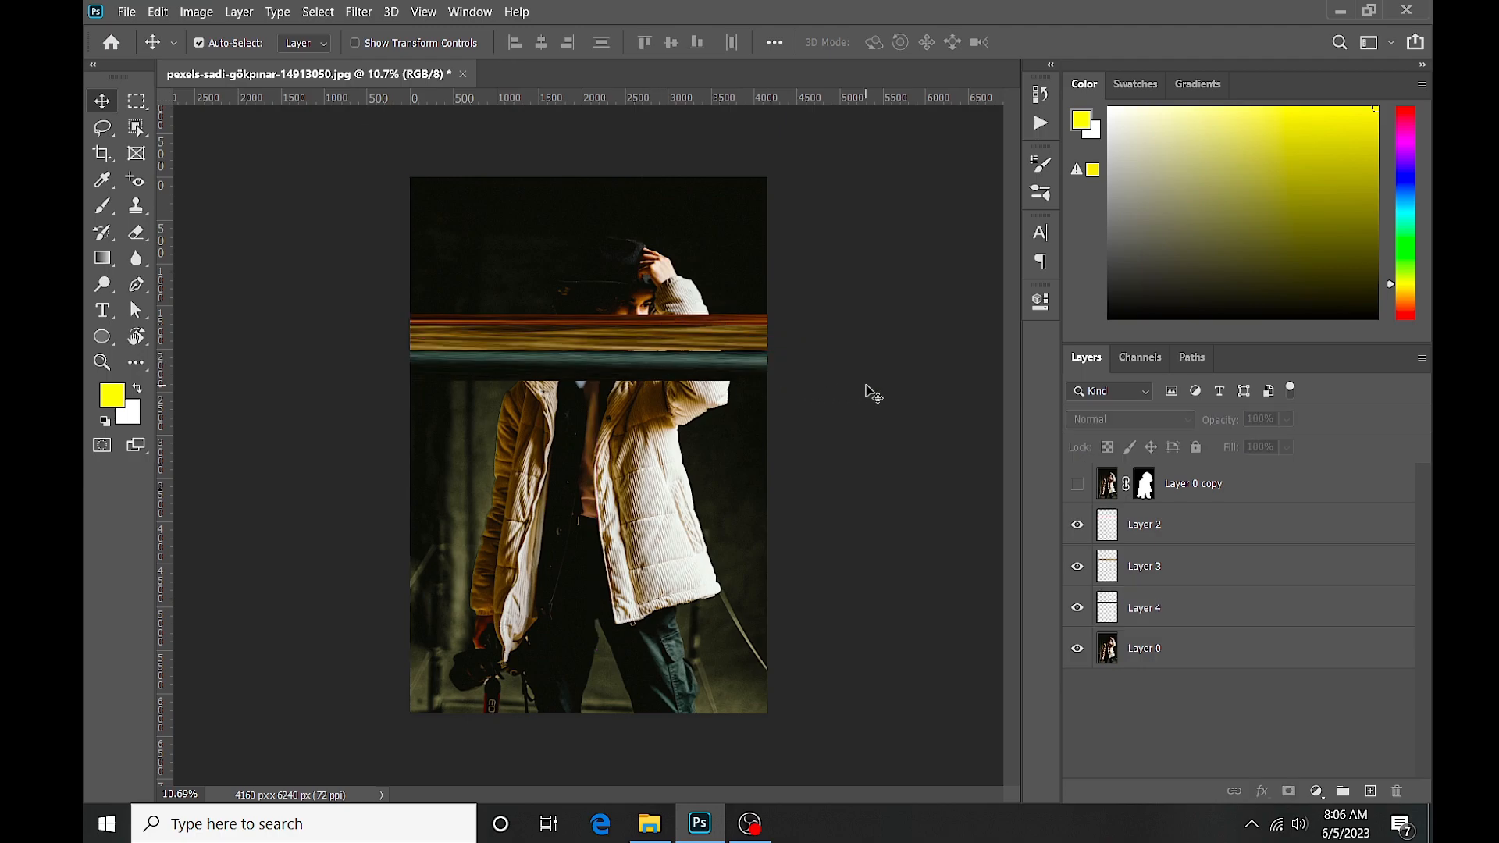
Step: Merge Layer 2, Layer 3 and Layer 4 into a single strip layer
click(1230, 531)
shift+click(1239, 575)
shift+click(1240, 611)
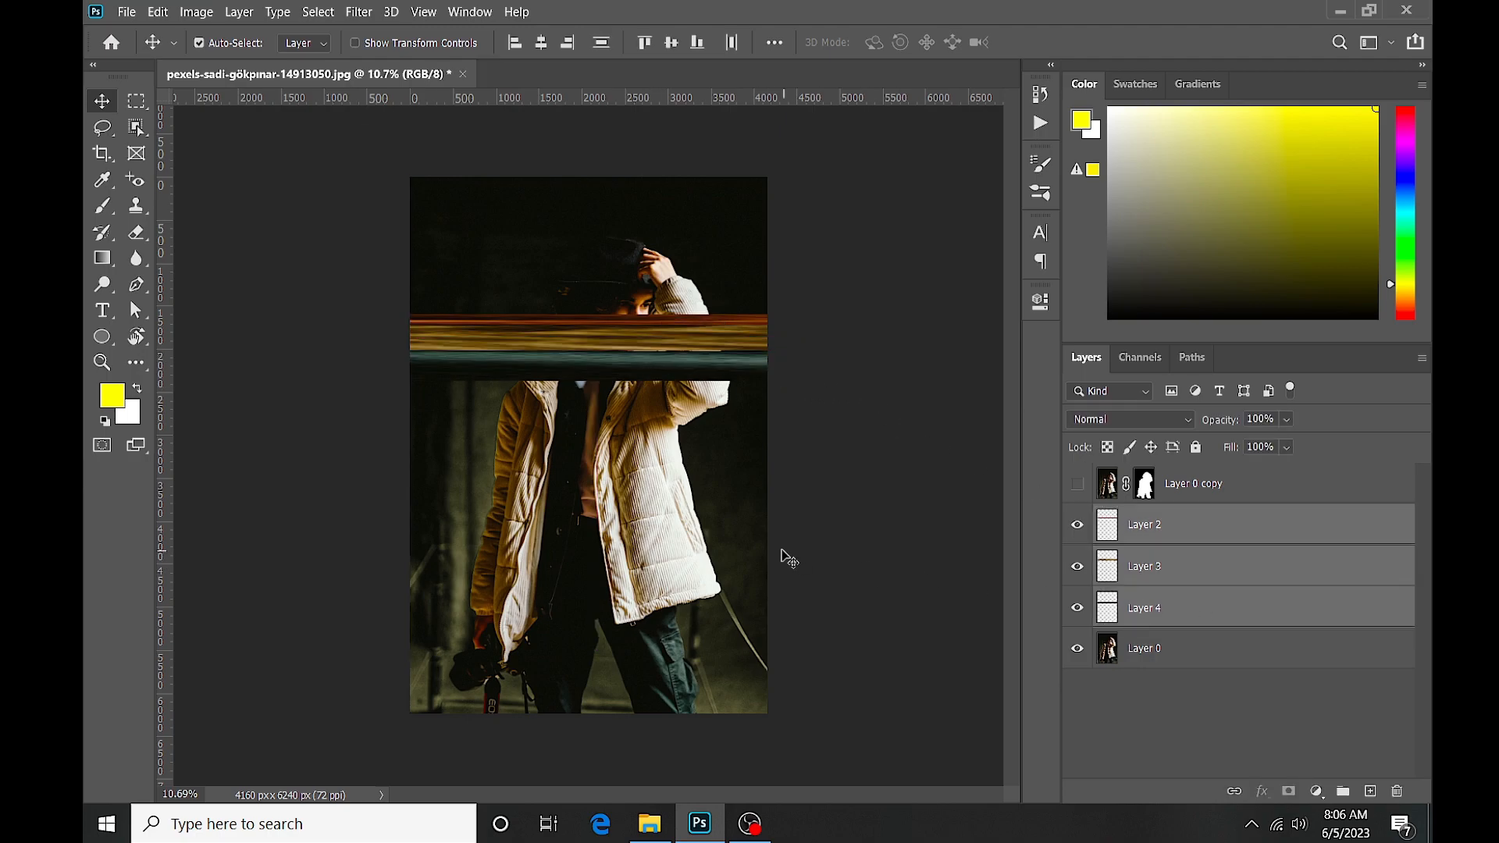
key(ctrl+e)
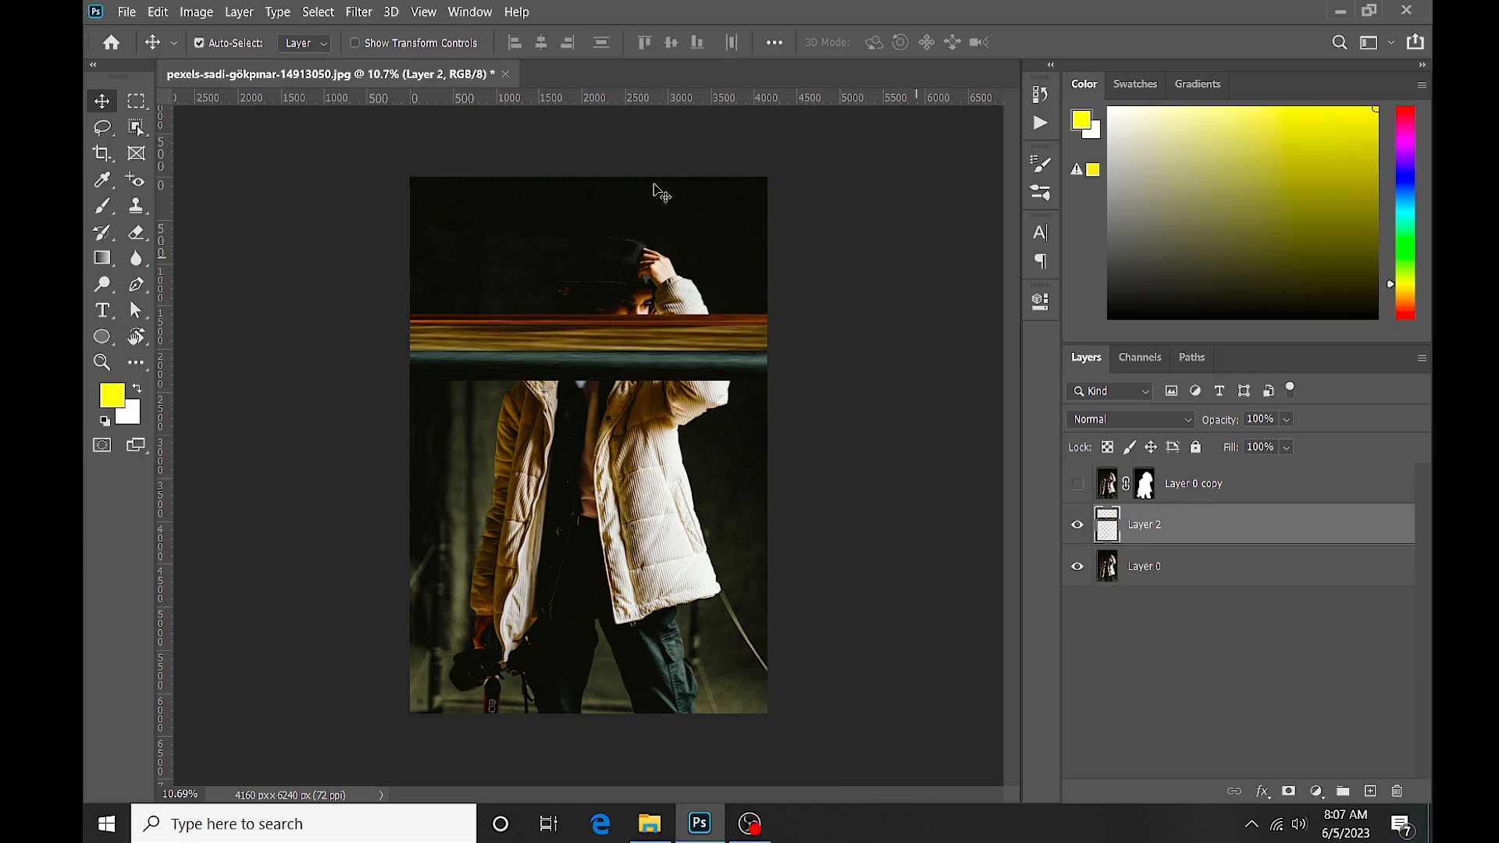
Step: Apply the Polar Coordinates distortion to the merged strips with Rectangular to Polar, previewing it at 12.5%
click(358, 12)
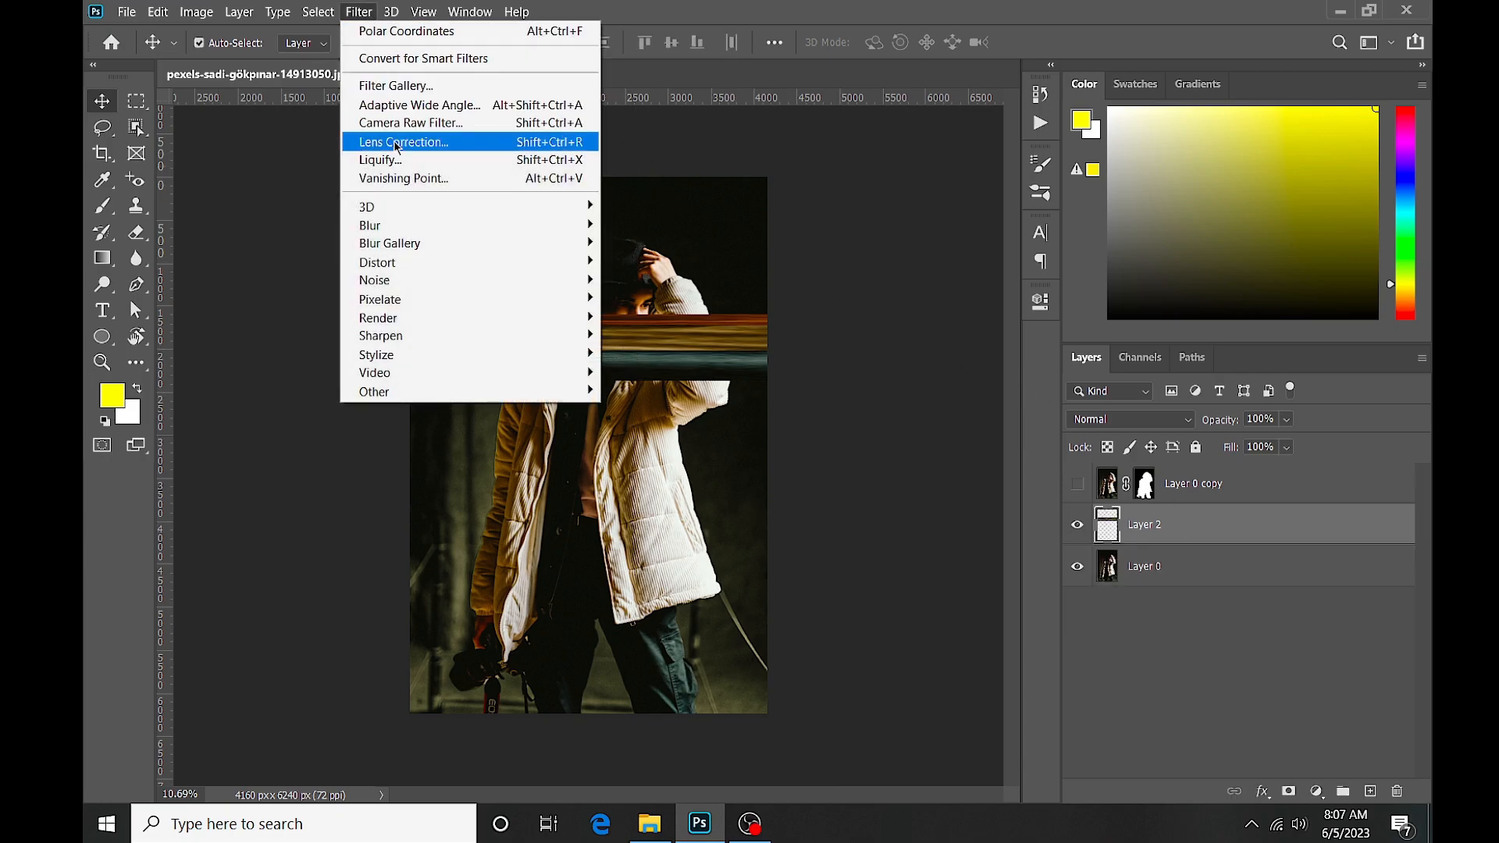
mouse_move(399, 265)
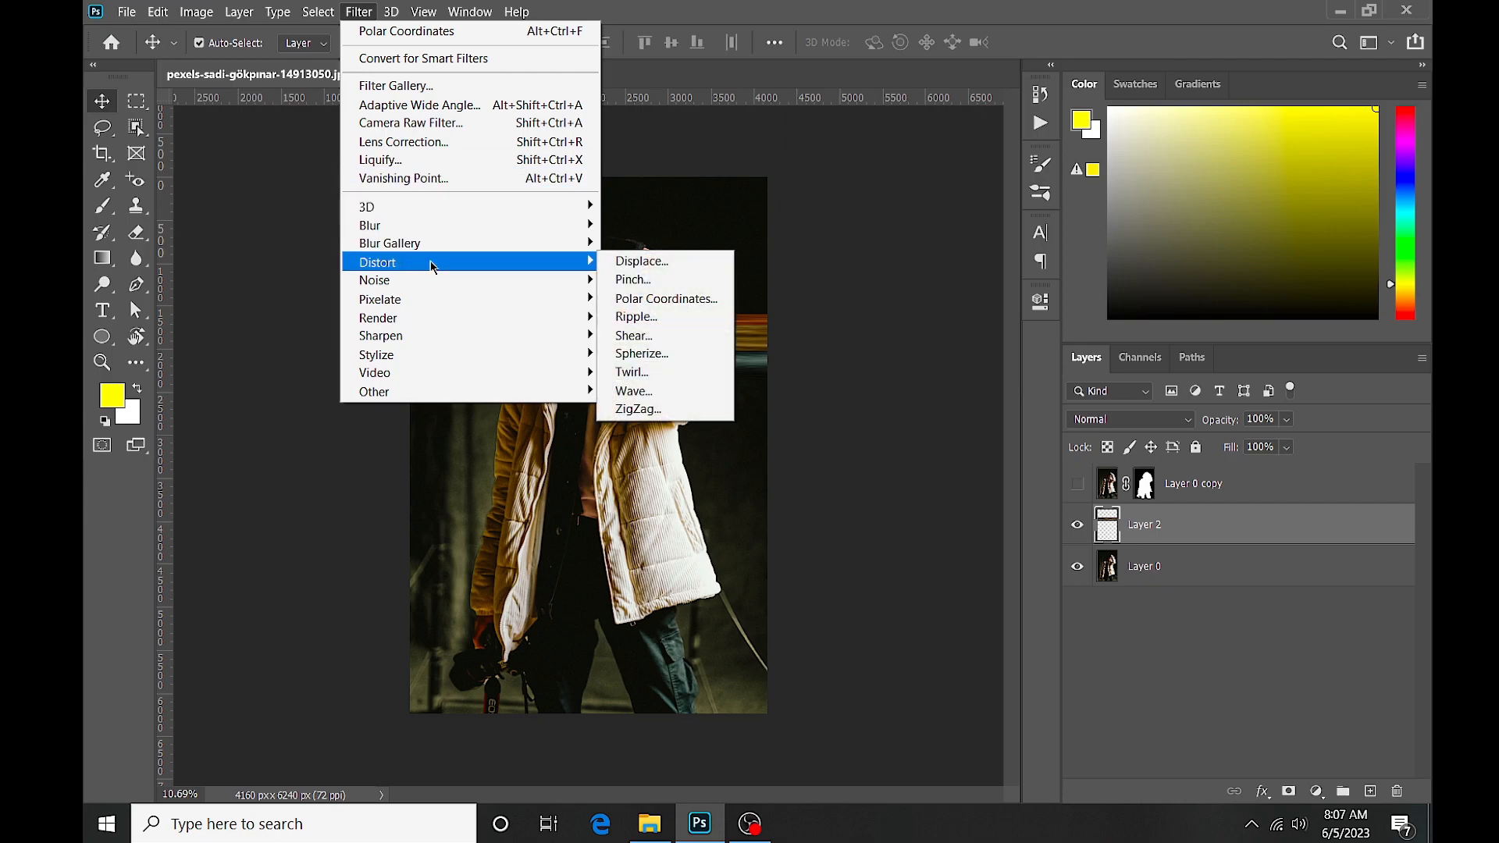
click(644, 305)
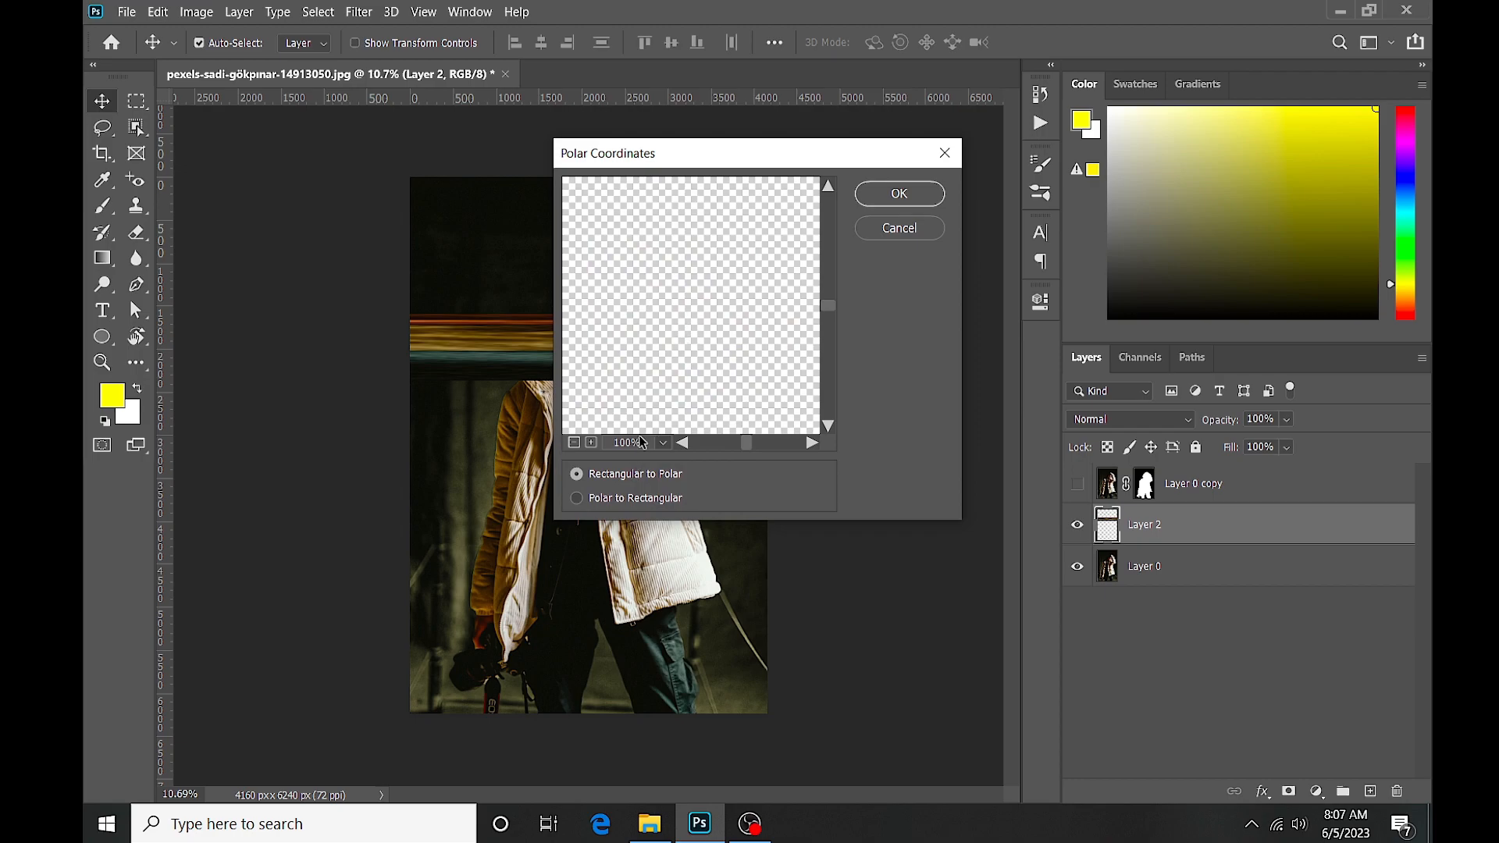
click(574, 443)
click(574, 443)
click(574, 442)
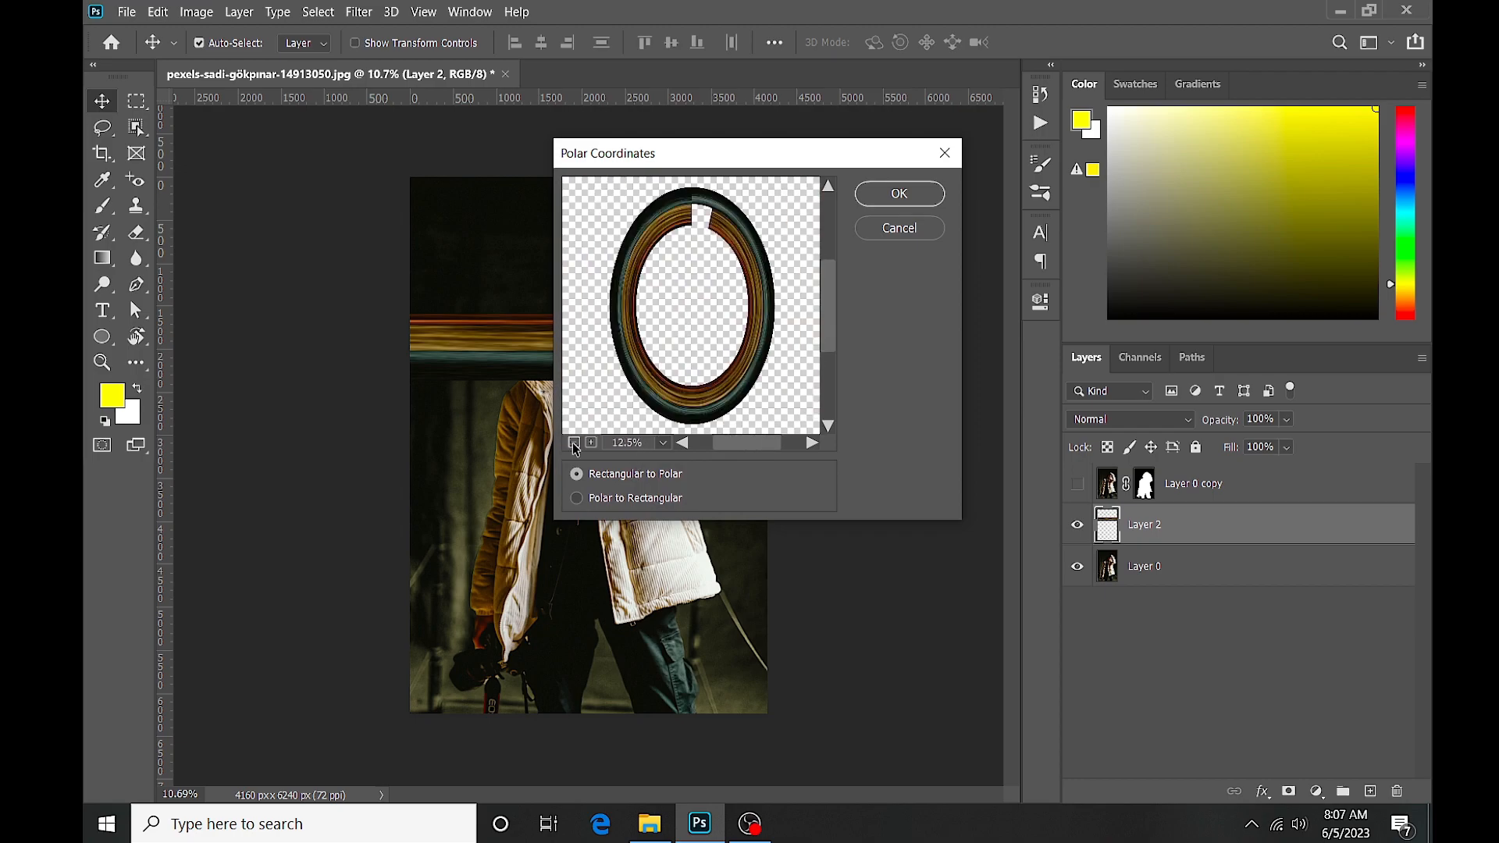
click(900, 194)
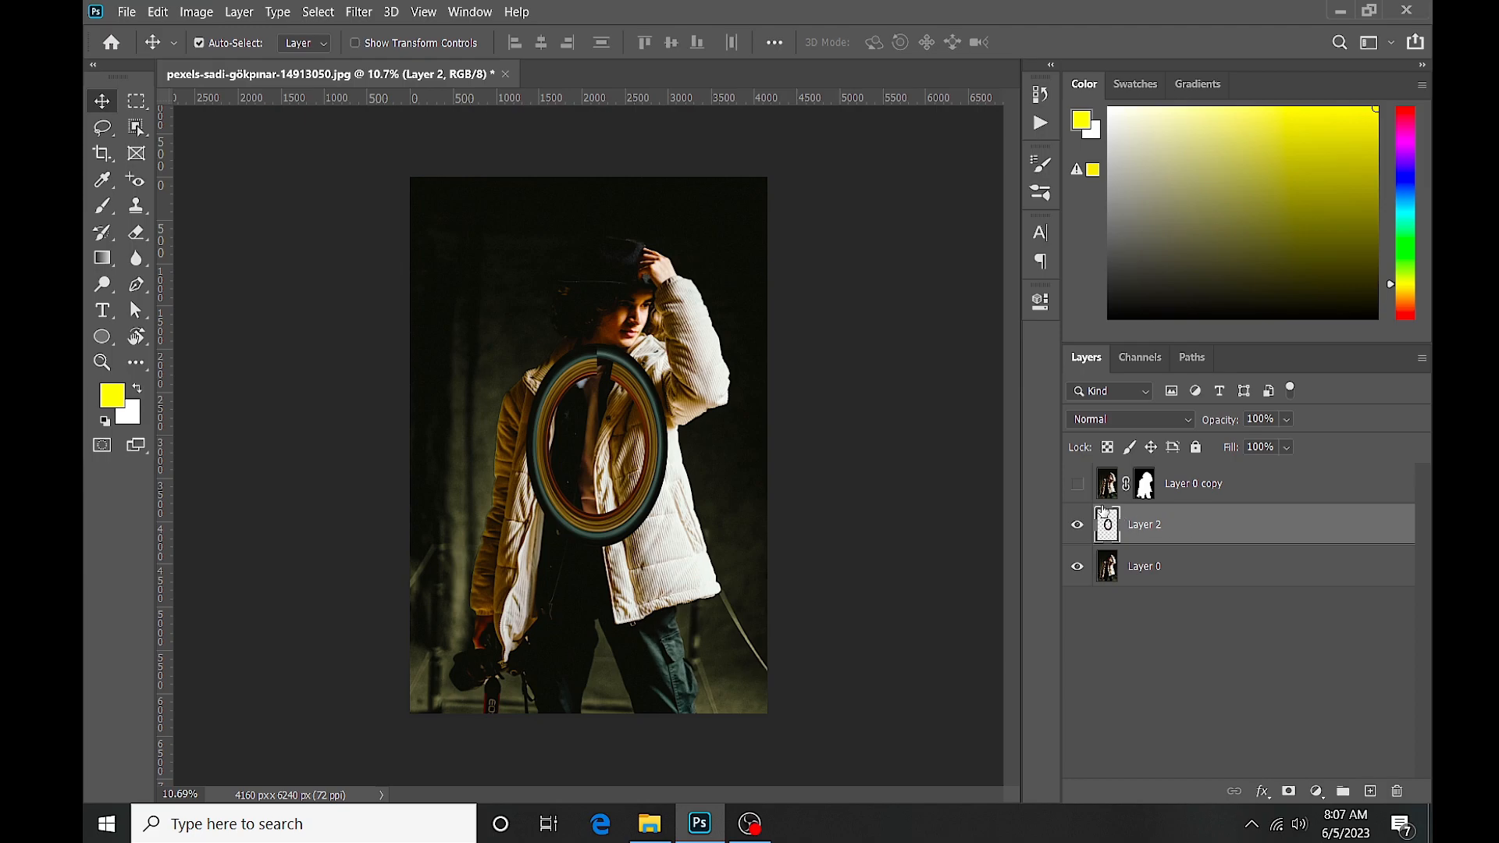
Step: Transform the oval into a larger round ring around the man, scaled to 251.58% width and 175.93% height and rotated to -177.99°
key(ctrl+t)
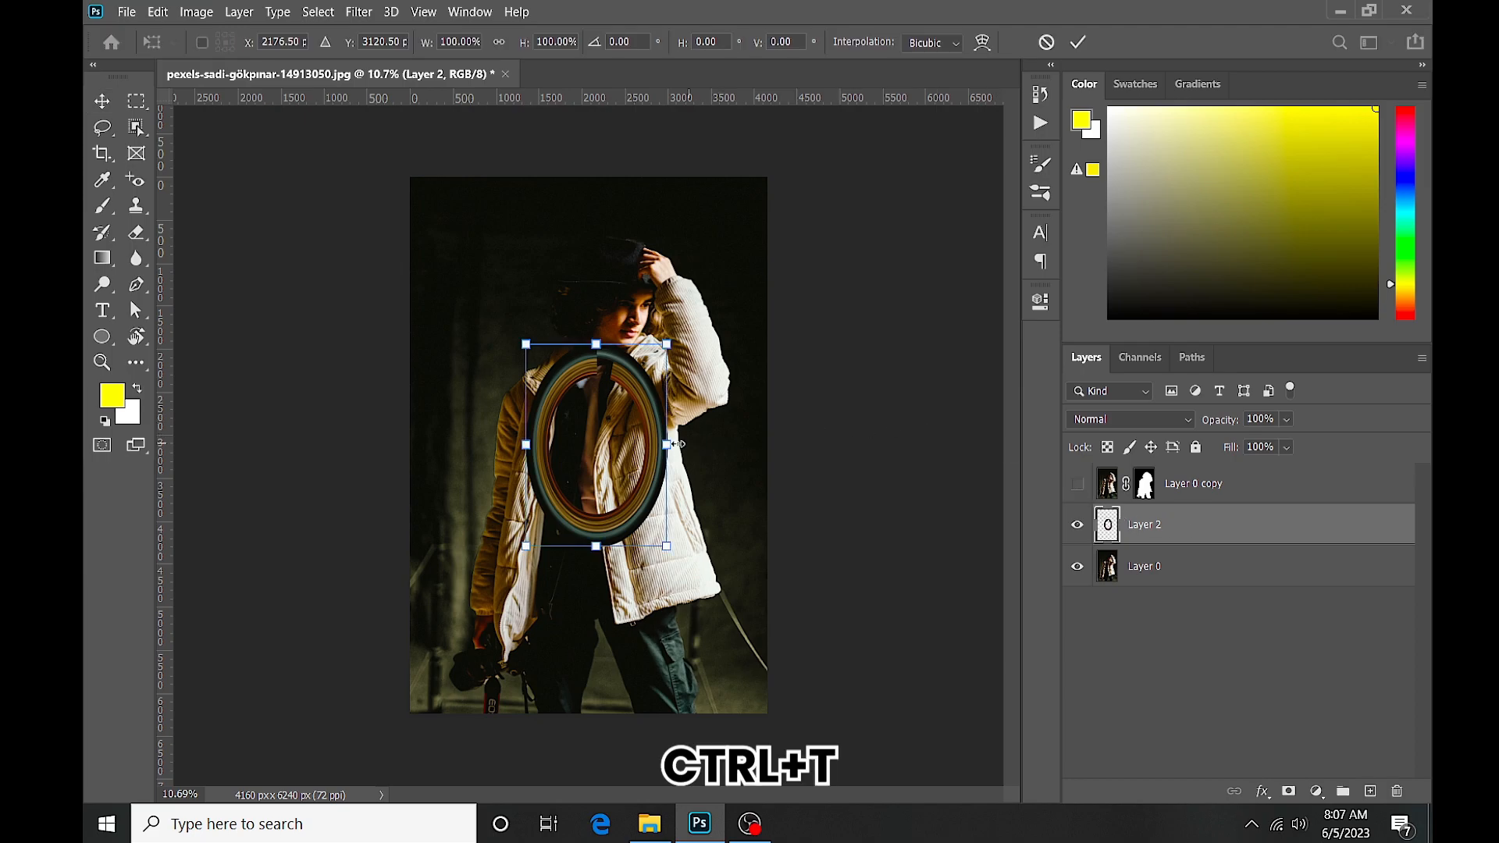
drag(669, 444, 730, 467)
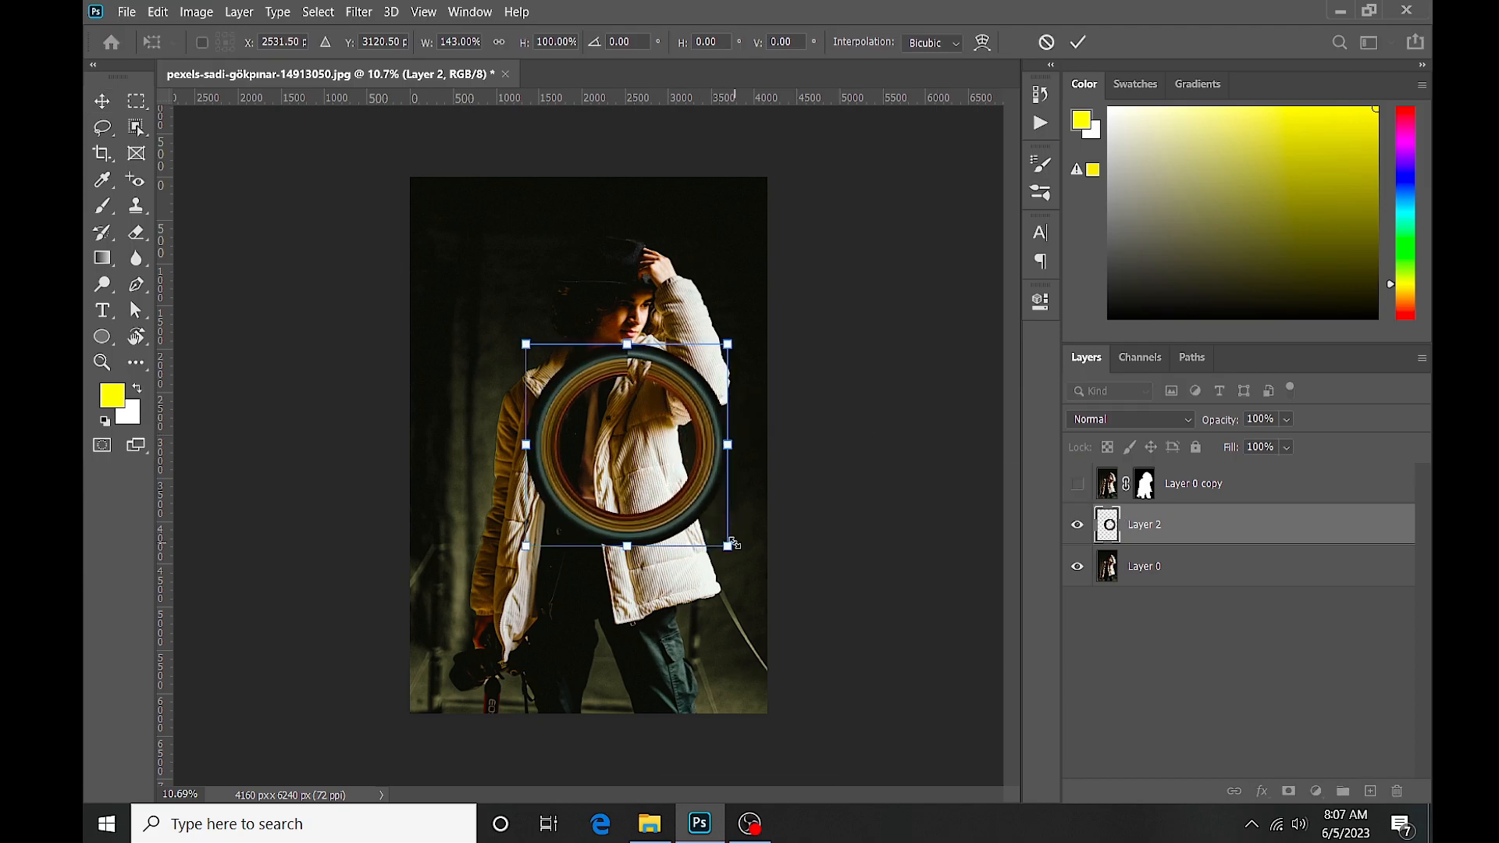
drag(745, 344, 350, 708)
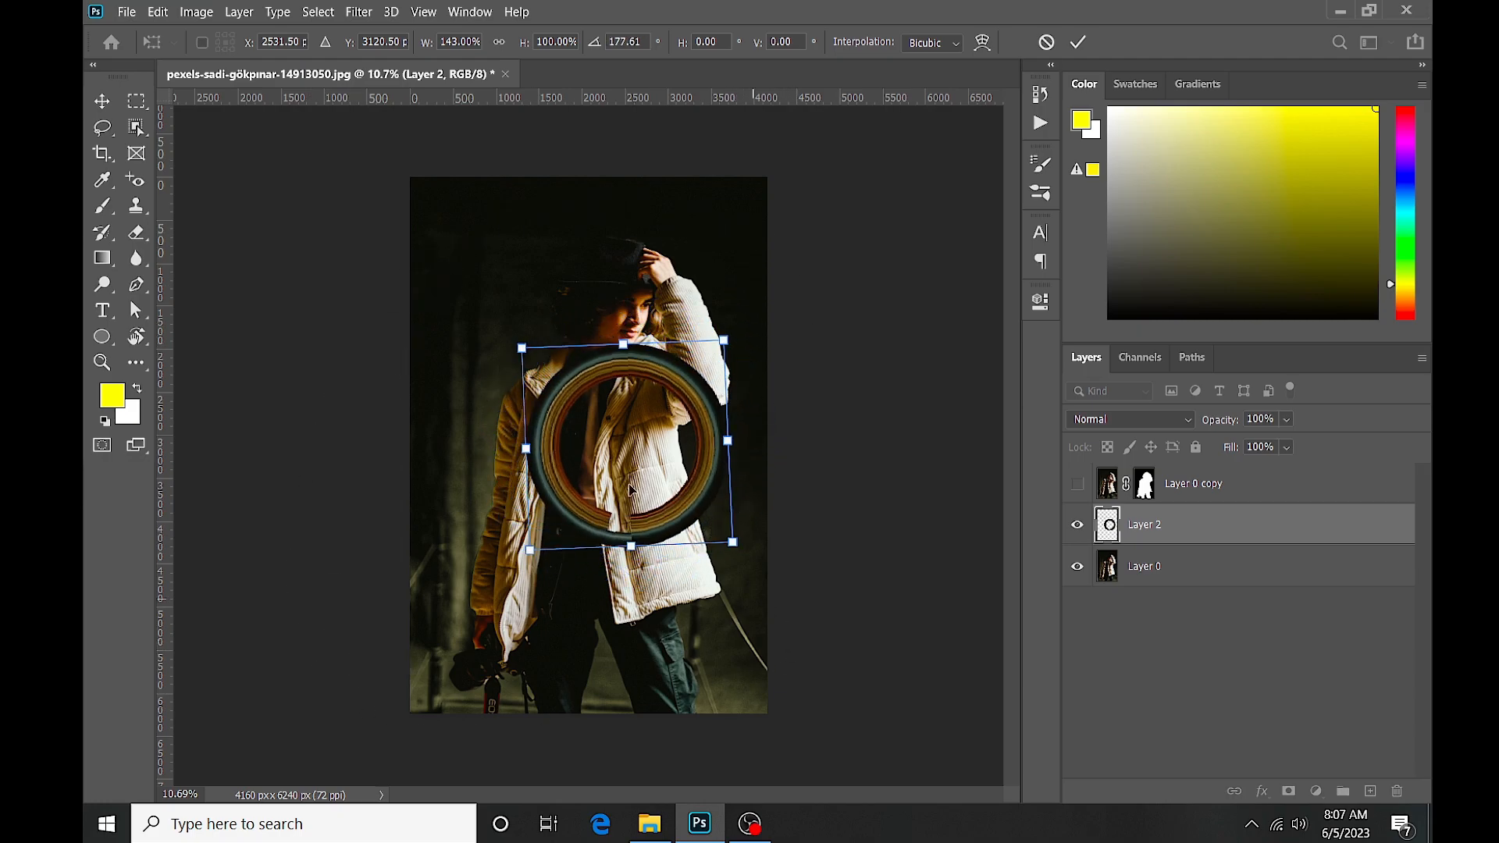
drag(760, 539, 823, 607)
drag(748, 567, 723, 546)
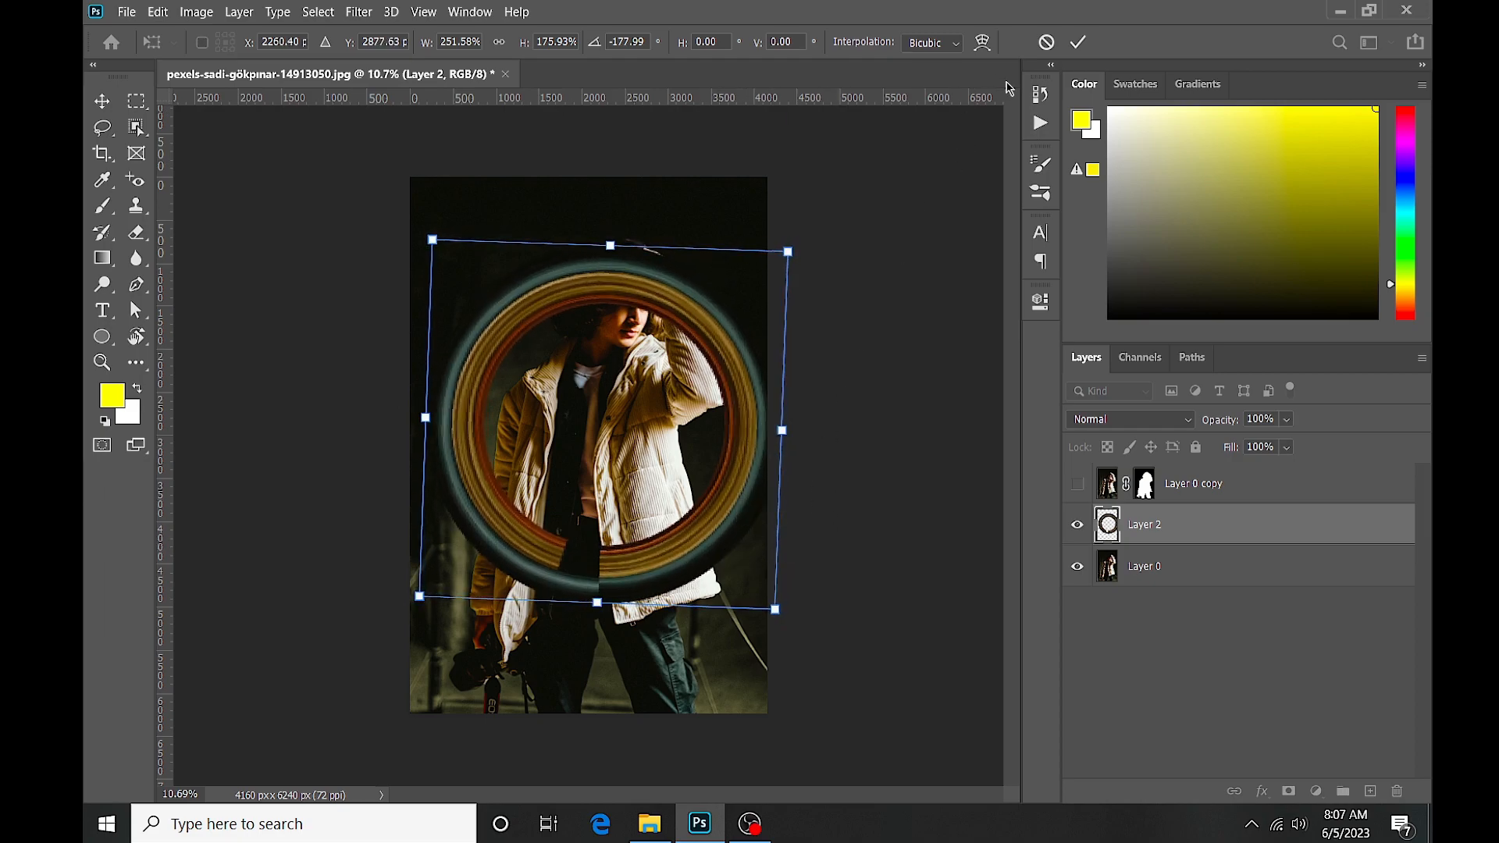
click(1078, 42)
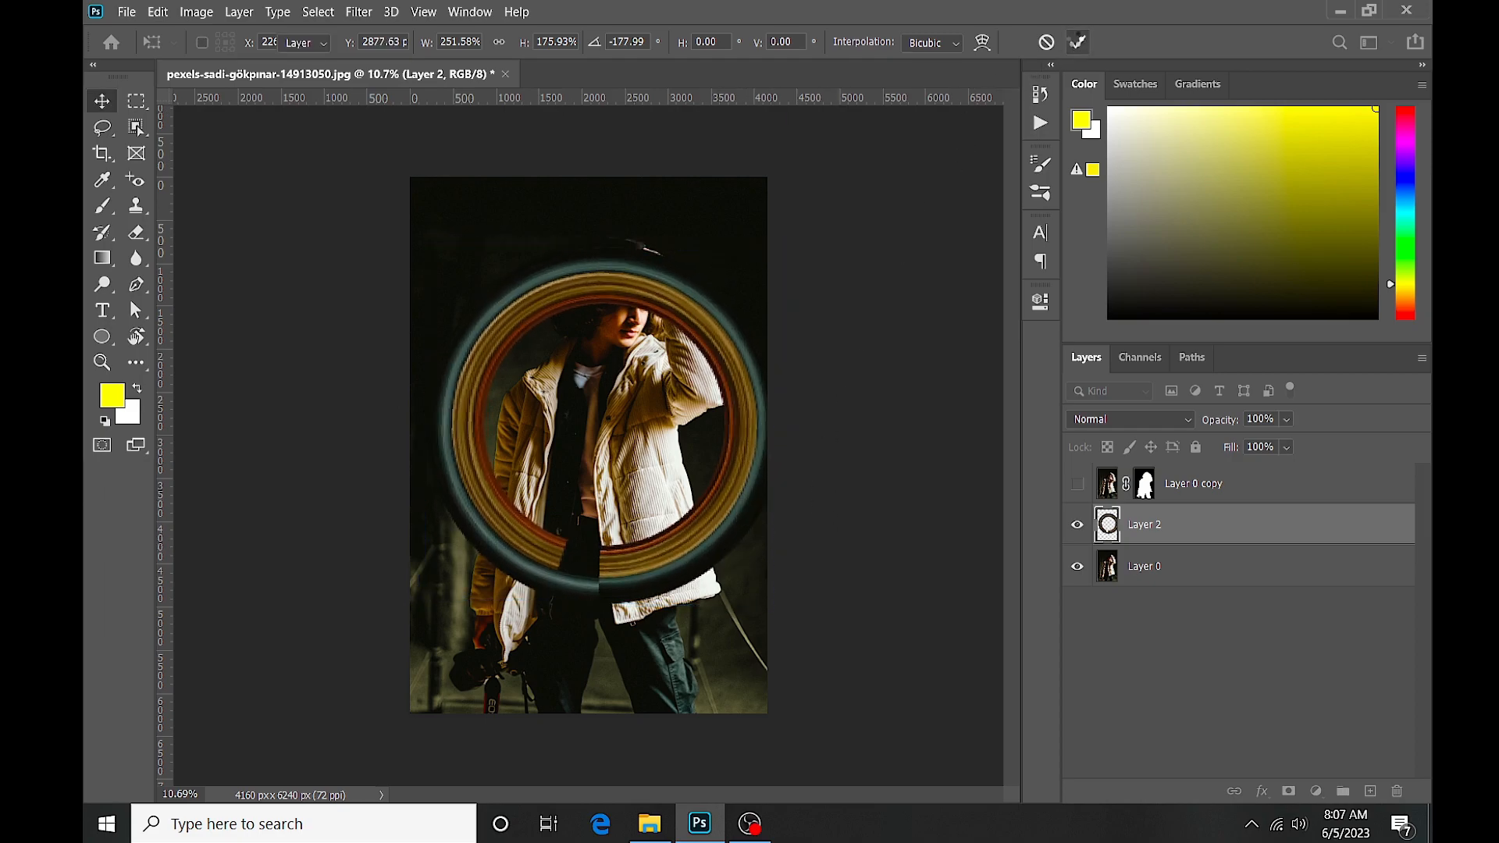
Step: Show the masked Layer 0 copy over the ring, then shift the ring slightly down and to the left behind the man
click(1078, 484)
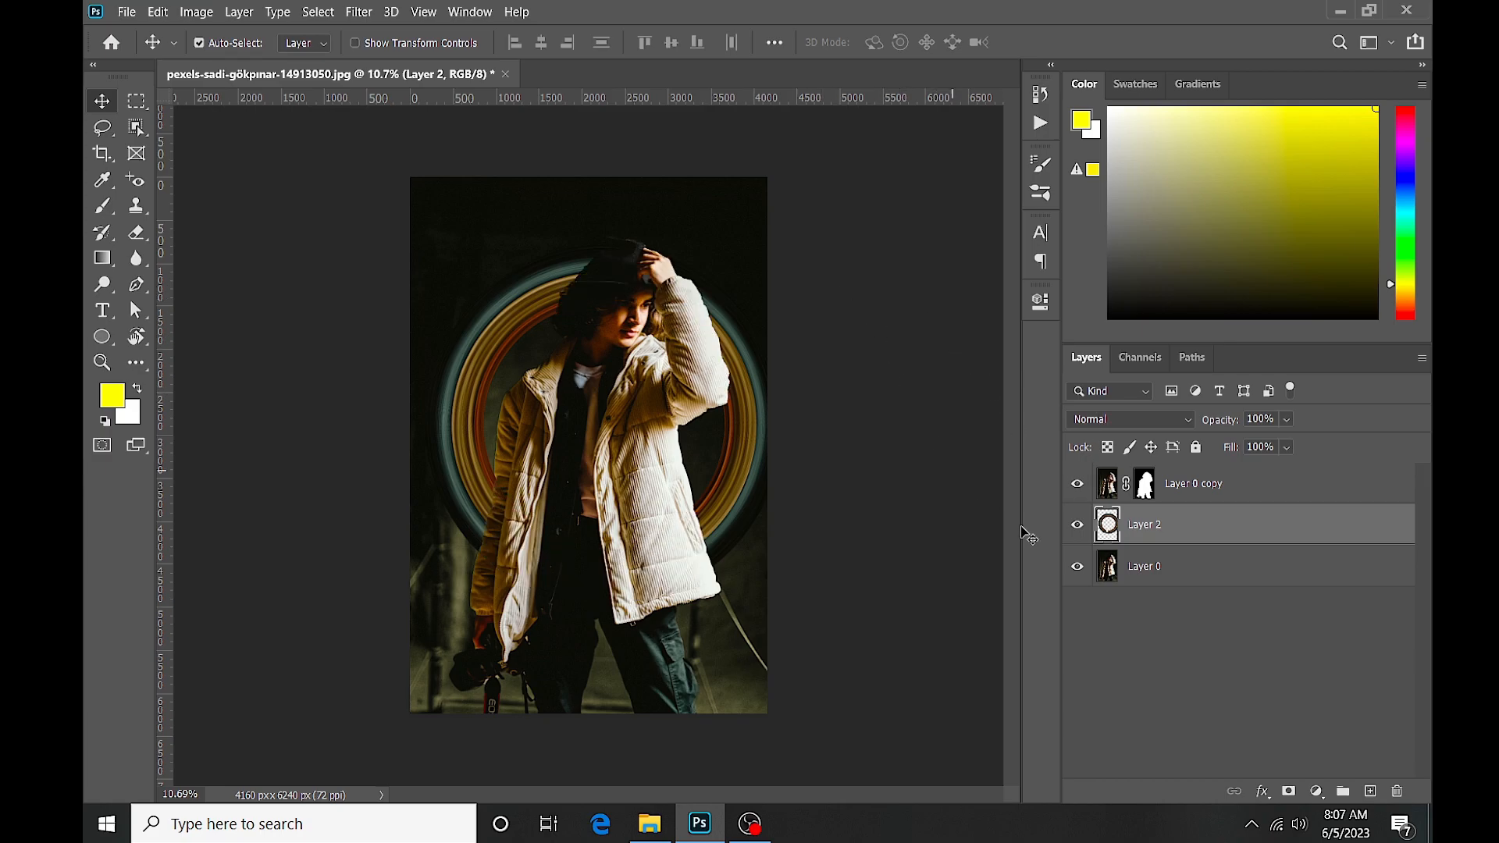
click(1078, 566)
click(1078, 566)
click(1078, 484)
click(1078, 484)
click(1078, 484)
click(1078, 484)
drag(742, 480, 726, 507)
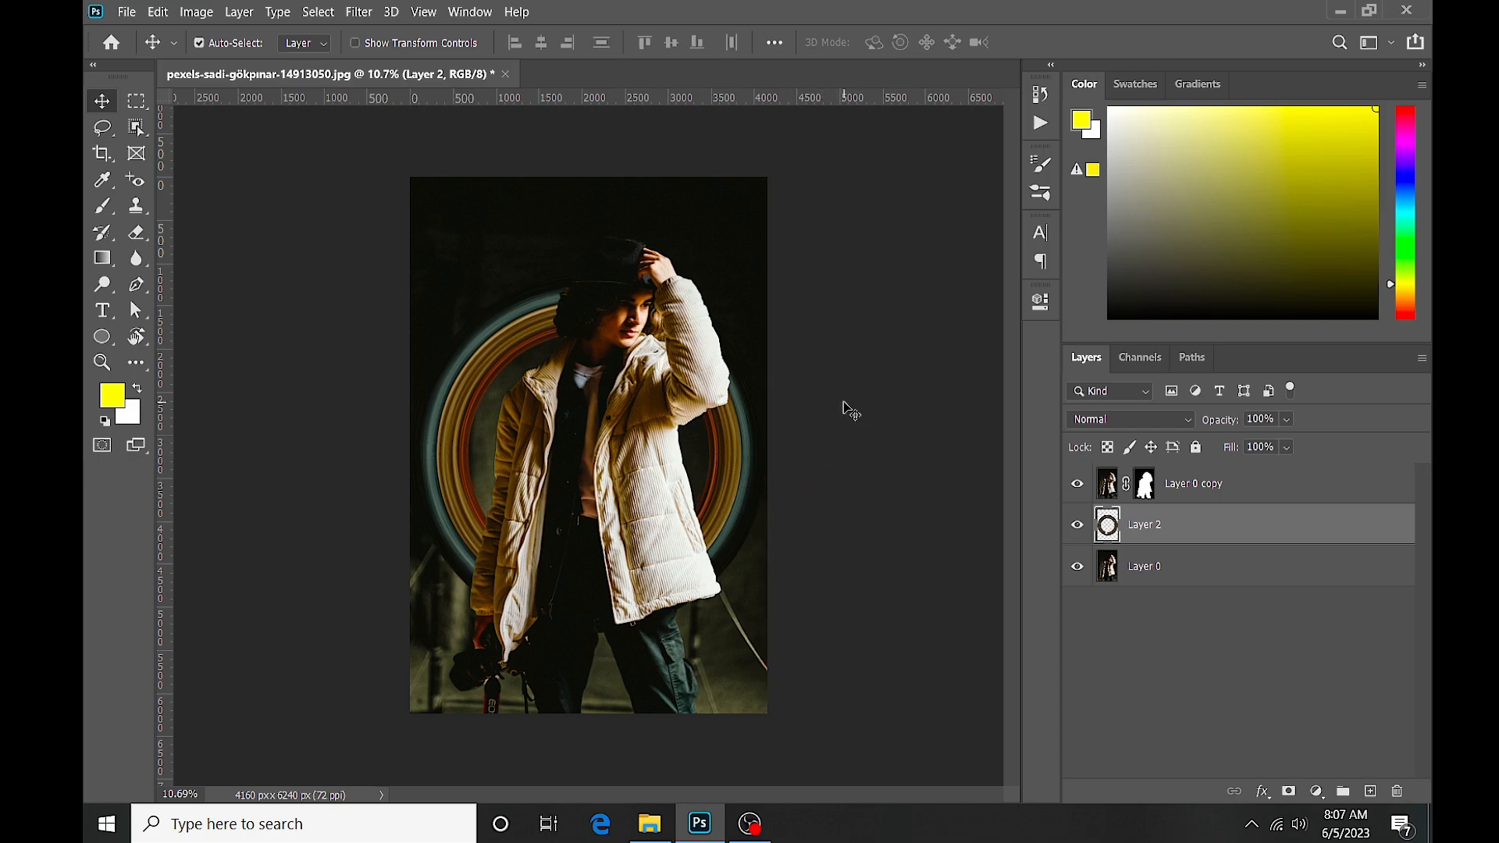